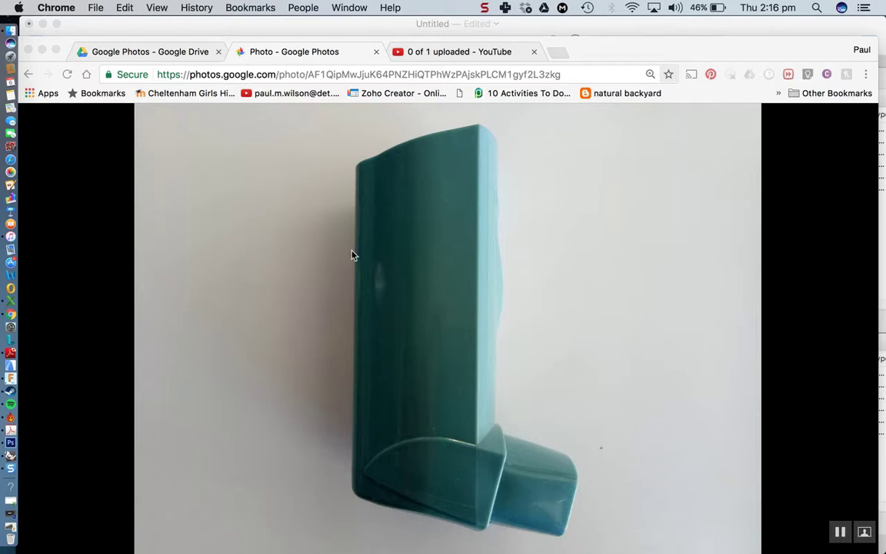
Switch to Rhinoceros and compare the straight-mouthpiece and tilted-mouthpiece inhaler models in the enlarged Right view
left_click(11, 456)
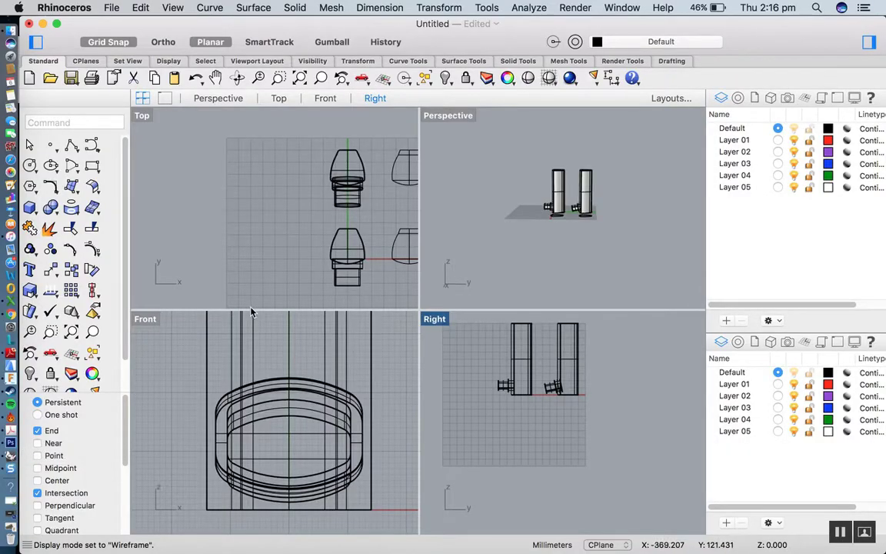
double_click(435, 319)
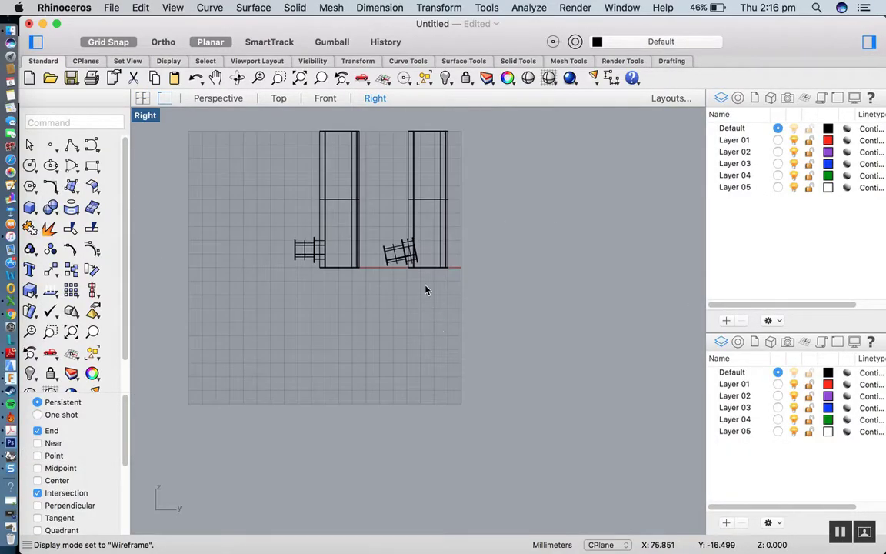
scroll(334, 222, "up", 3)
scroll(334, 221, "down", 3)
left_click_drag(279, 122, 349, 299)
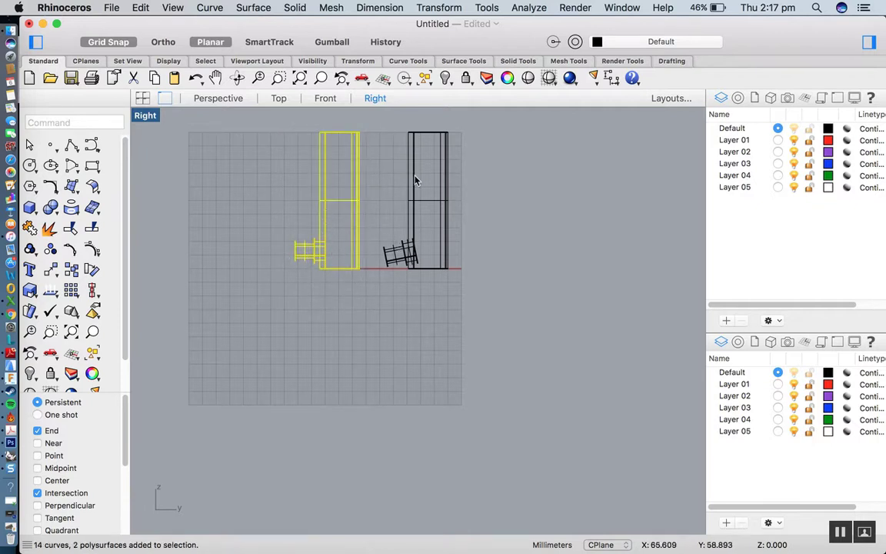
left_click(389, 263)
left_click(390, 165)
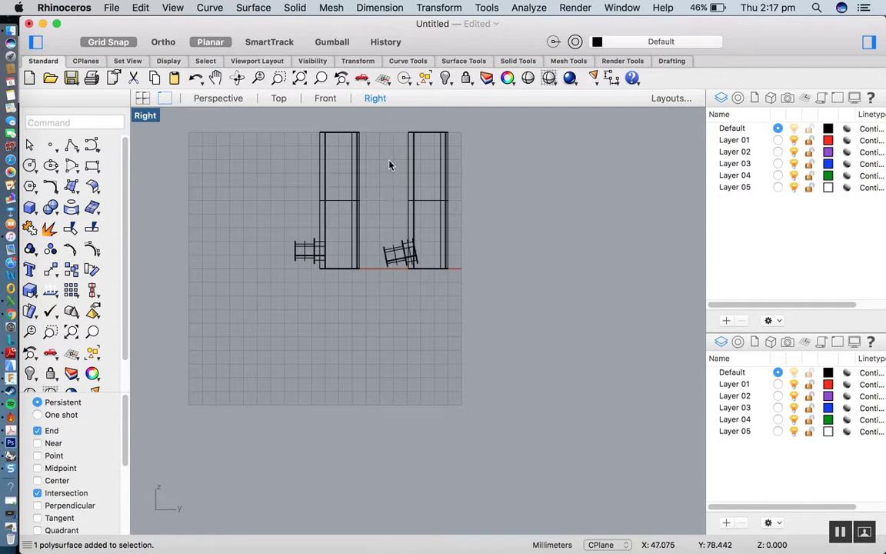
left_click_drag(379, 136, 461, 283)
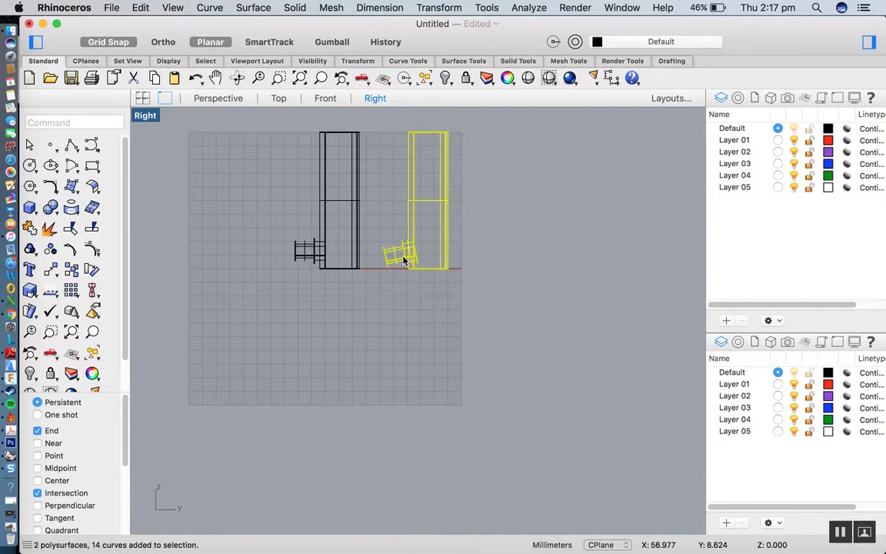
left_click(379, 227)
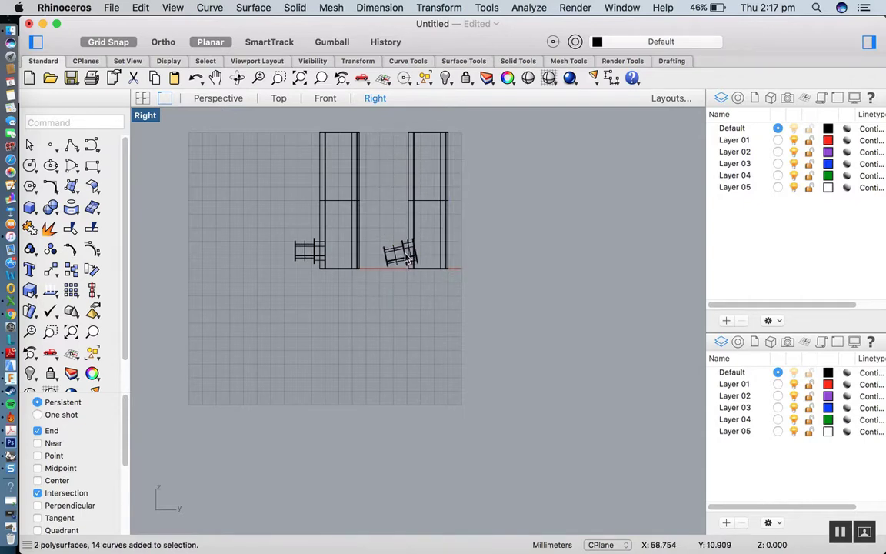
scroll(401, 259, "up", 5)
scroll(462, 247, "down", 5)
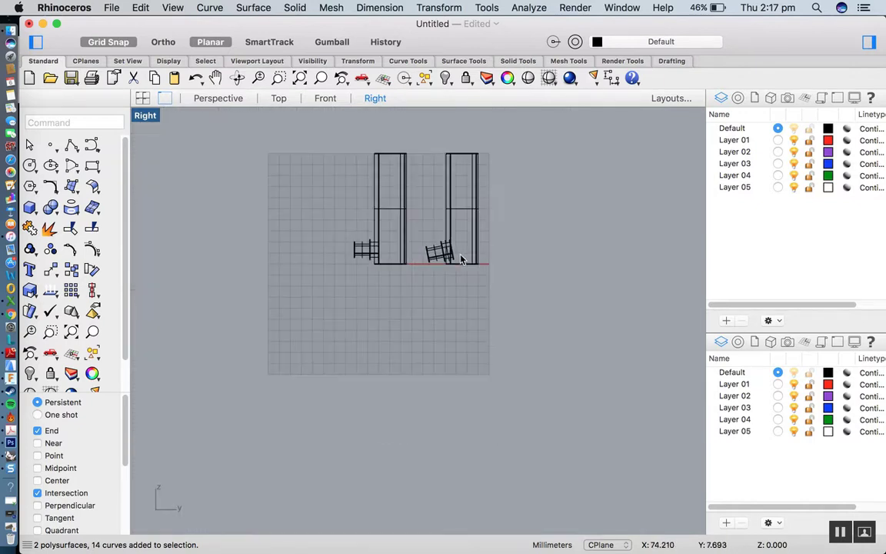
Hide the inhaler model with the tilted mouthpiece, including its curves
left_click_drag(423, 139, 509, 317)
type("hi")
key("Return")
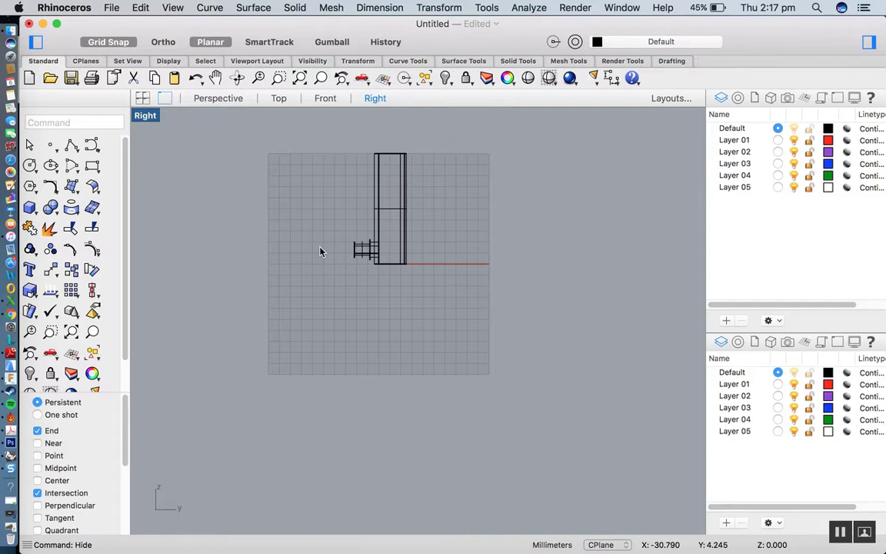
In the Right view, rotate the mouthpiece about 10 degrees with its tip downward, around its lower line's intersection with the body
scroll(327, 233, "up", 2)
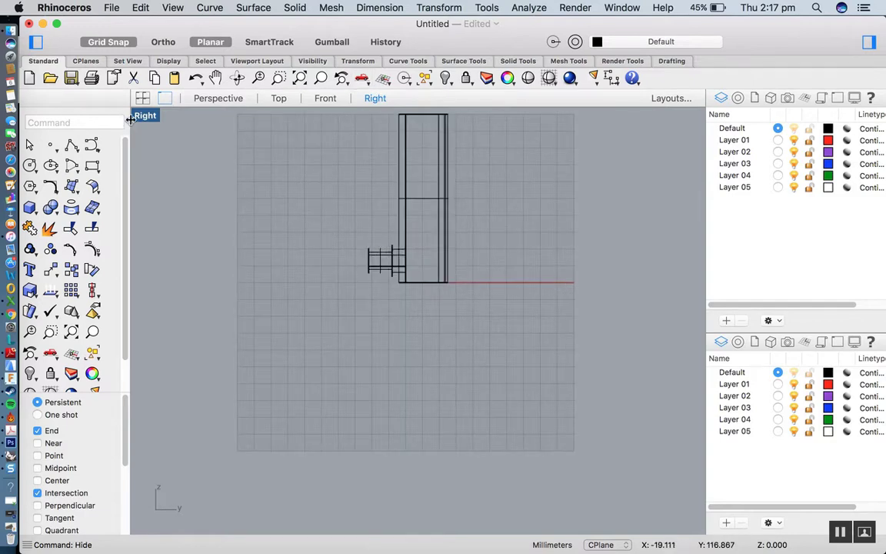
left_click(143, 99)
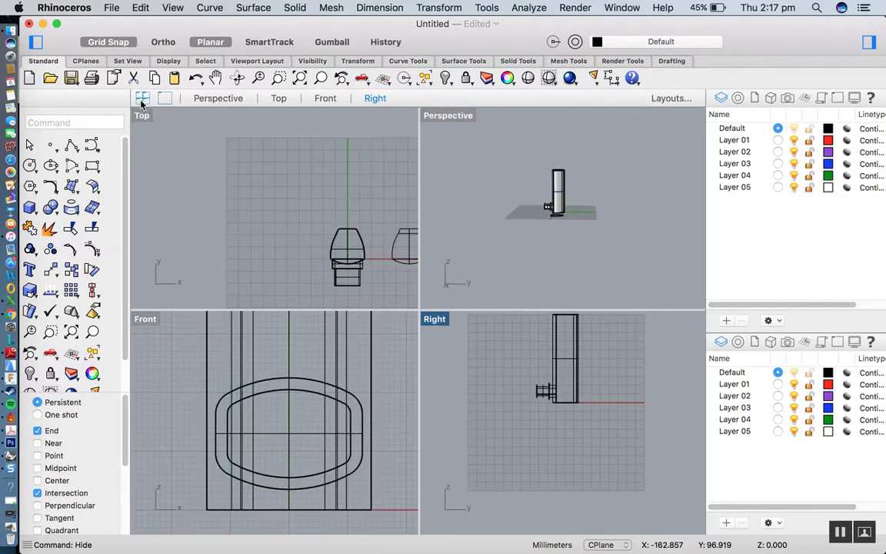
double_click(435, 319)
scroll(352, 253, "up", 4)
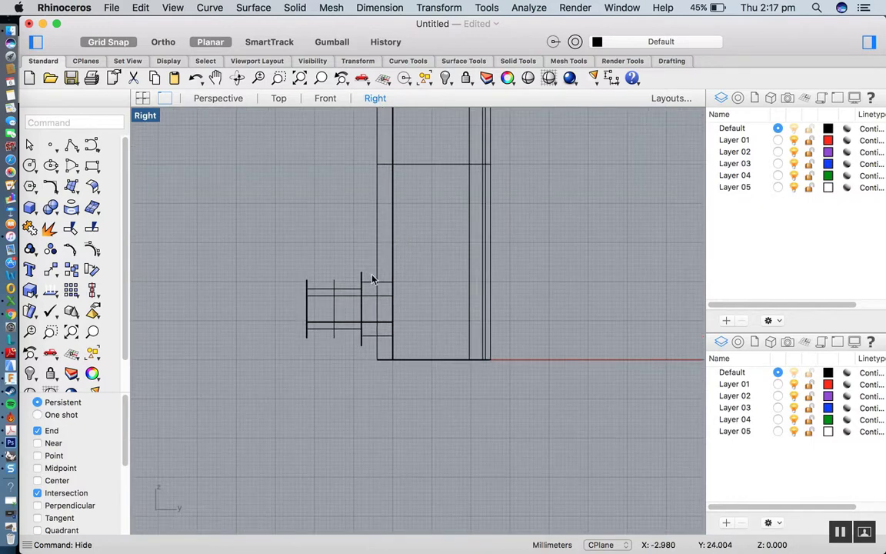
left_click(340, 294)
type("Rotate")
key("Return")
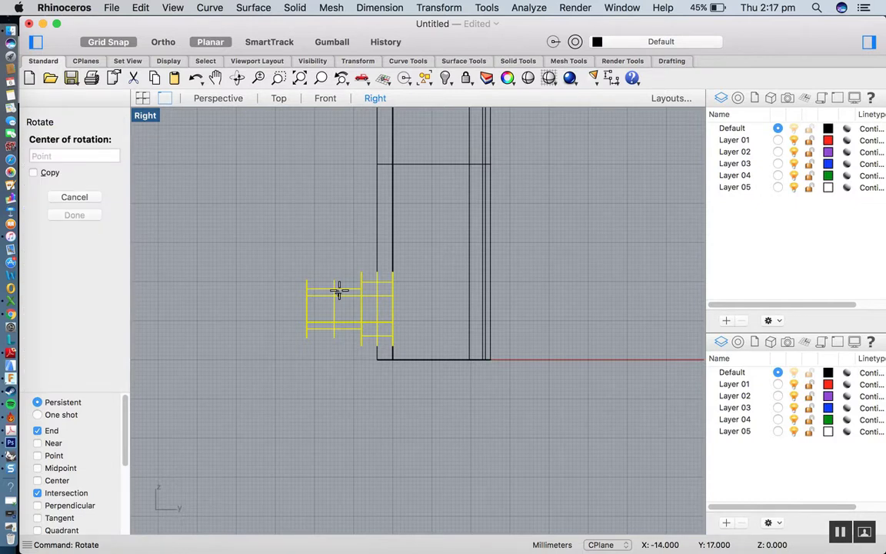
left_click(392, 322)
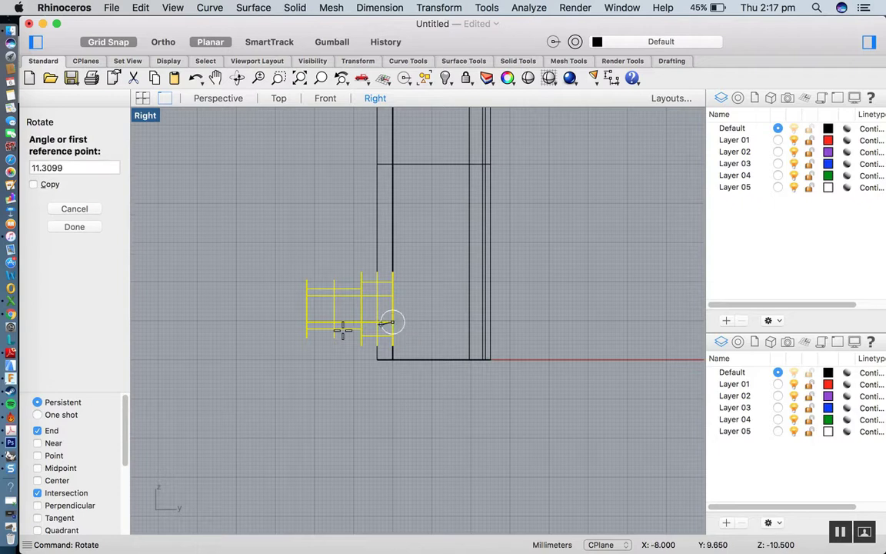
left_click(232, 322)
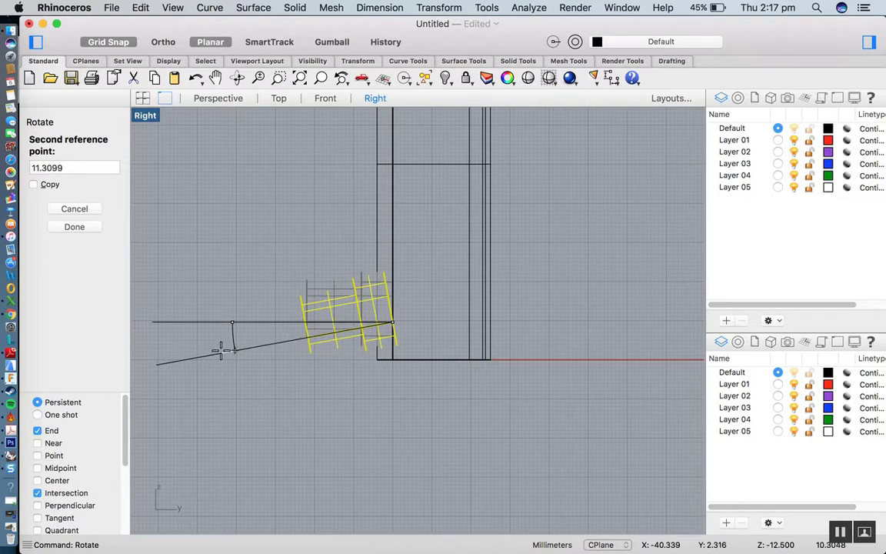
left_click(221, 351)
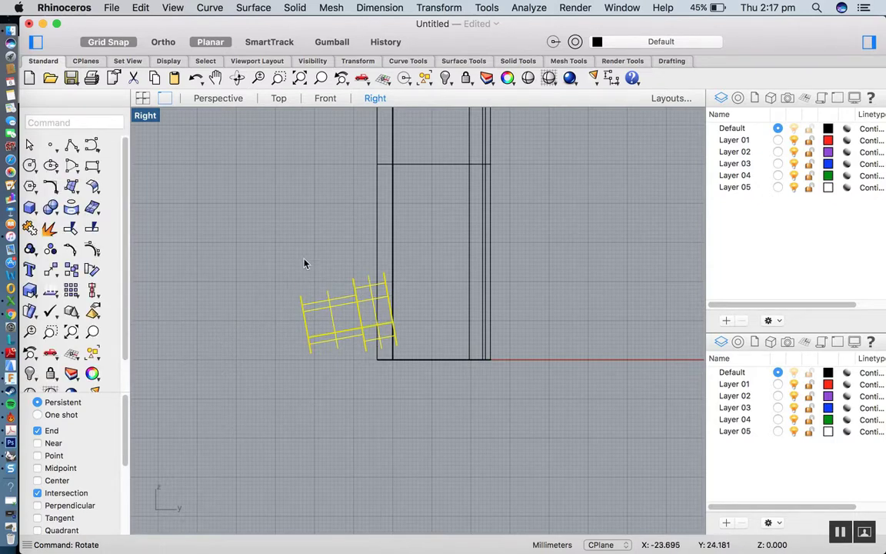
Examine from several angles in the Perspective view how the rotated mouthpiece meets the inhaler body
left_click(141, 97)
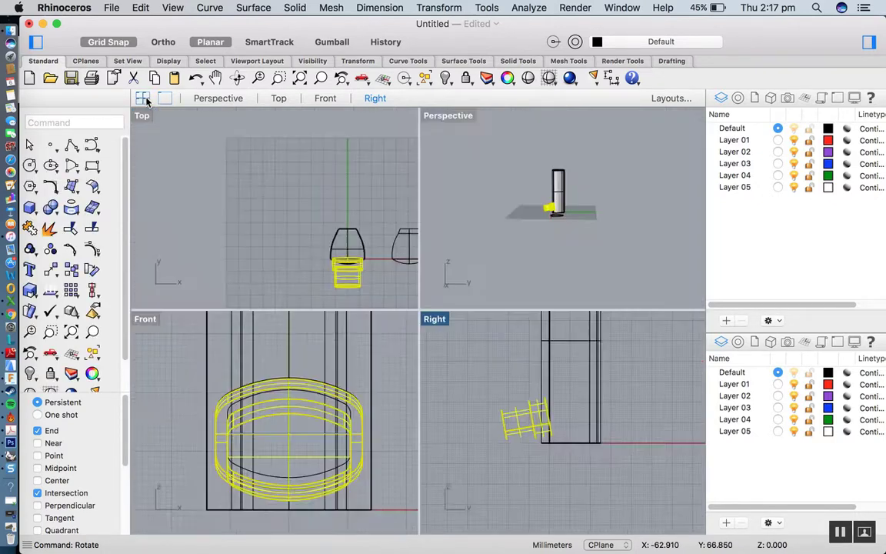
double_click(457, 121)
left_click(286, 254)
scroll(343, 314, "up", 4)
scroll(343, 317, "up", 5)
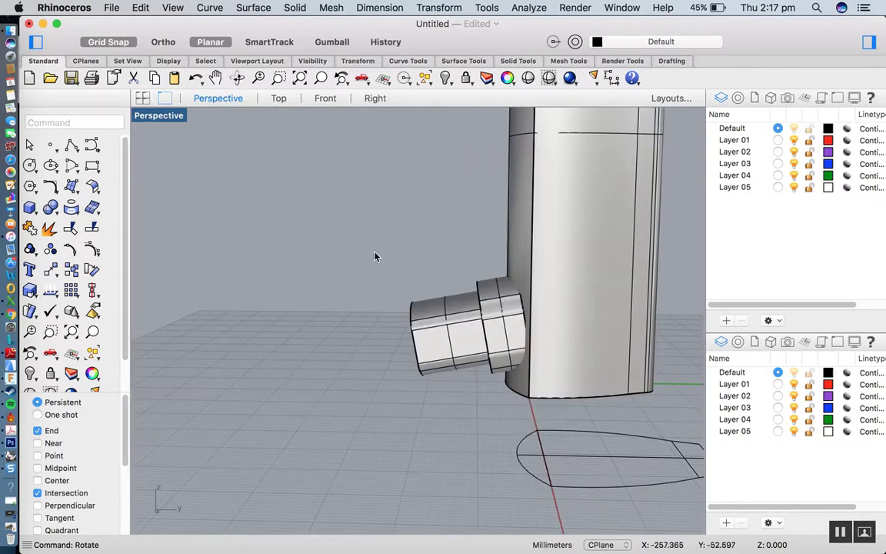
left_click(238, 79)
left_click_drag(512, 257, 480, 274)
scroll(454, 394, "up", 6)
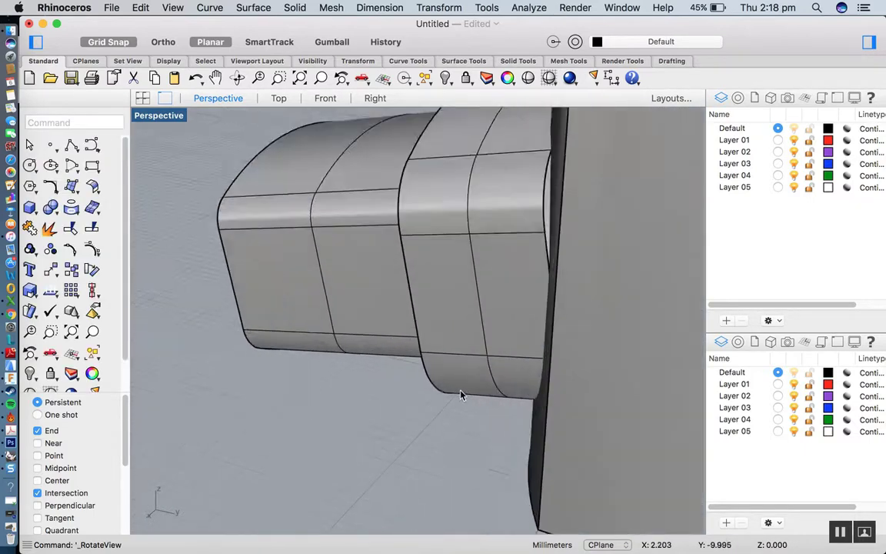
left_click_drag(540, 257, 544, 218)
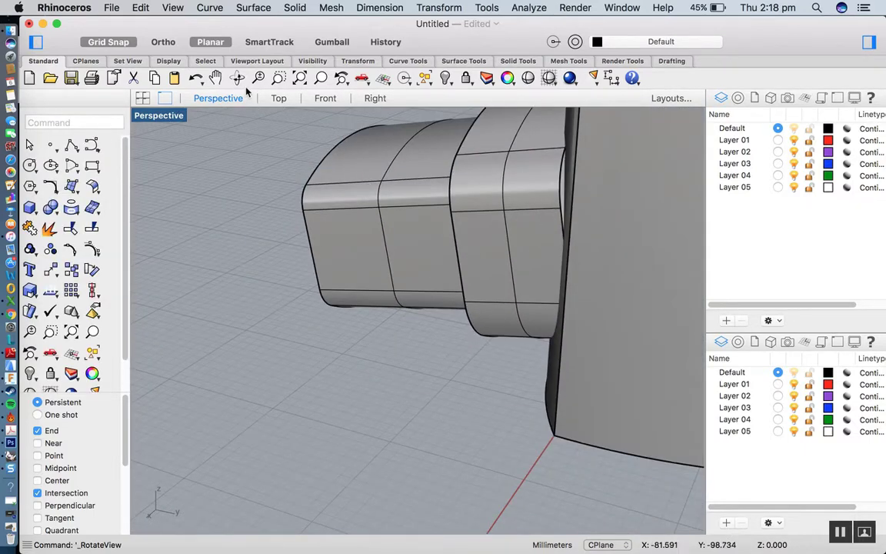
left_click(217, 79)
left_click_drag(274, 166, 368, 230)
scroll(369, 227, "down", 8)
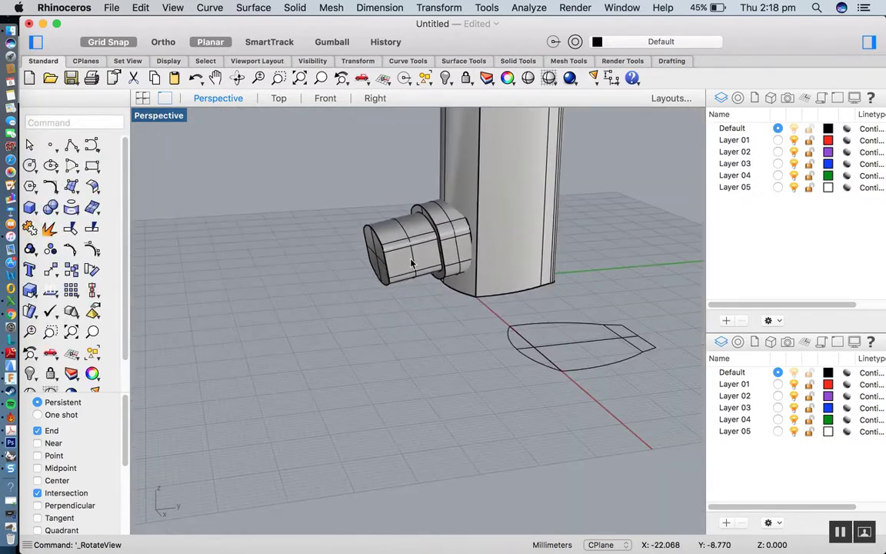
Move the tilted mouthpiece horizontally a short distance in the Right view so it sinks slightly into the inhaler body
left_click(448, 243)
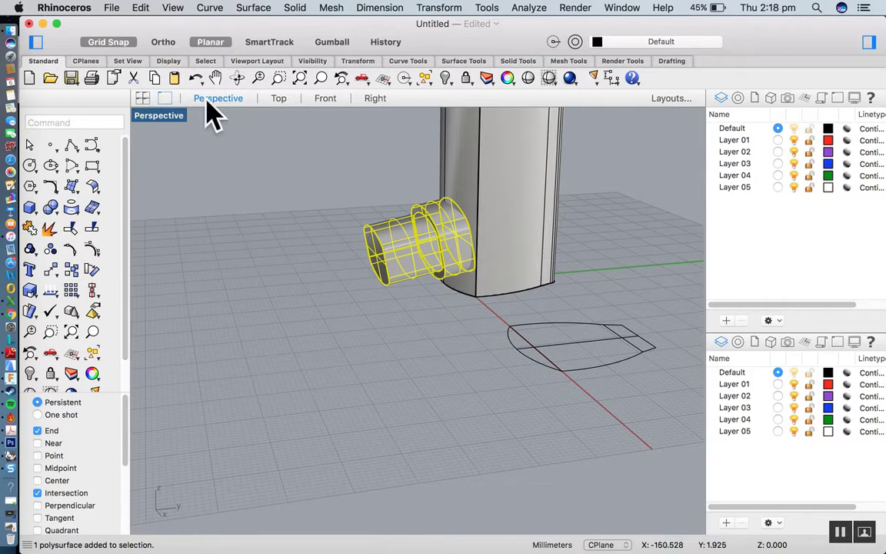
left_click(142, 97)
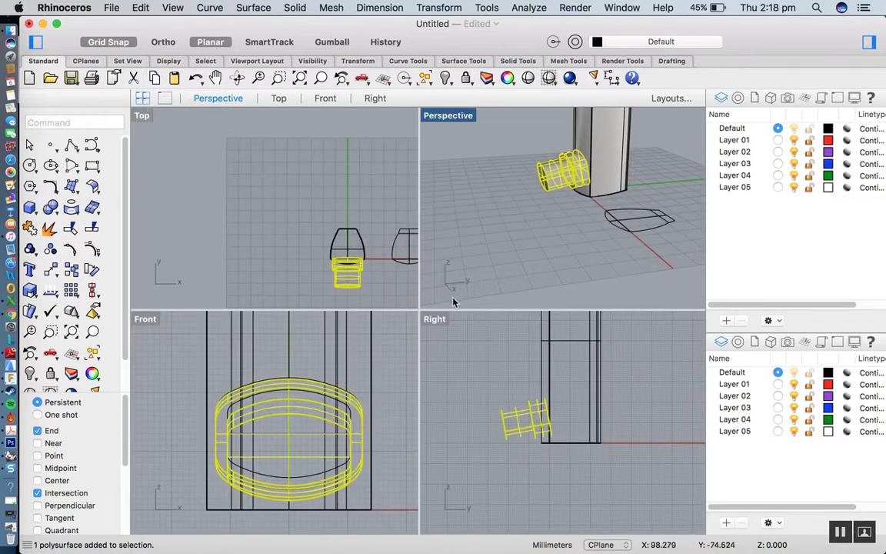
double_click(435, 319)
scroll(429, 301, "up", 5)
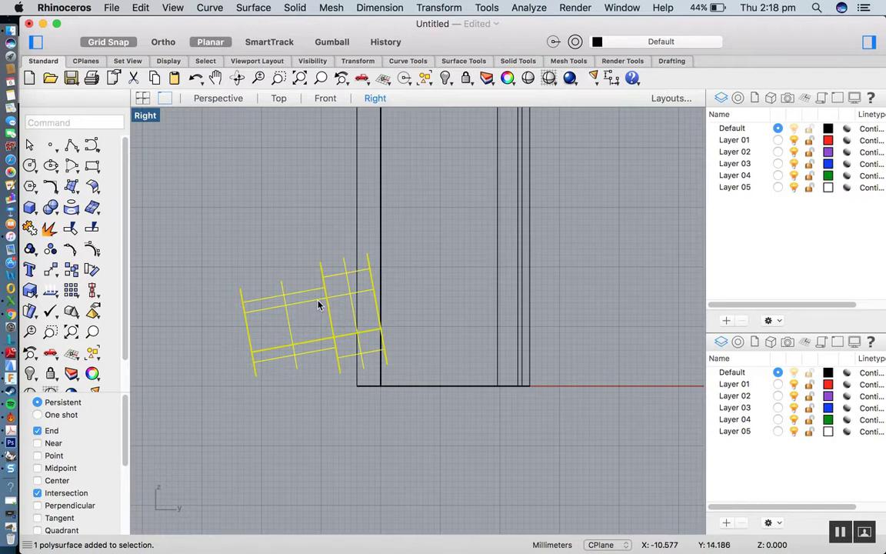
left_click_drag(321, 304, 327, 305, "shift")
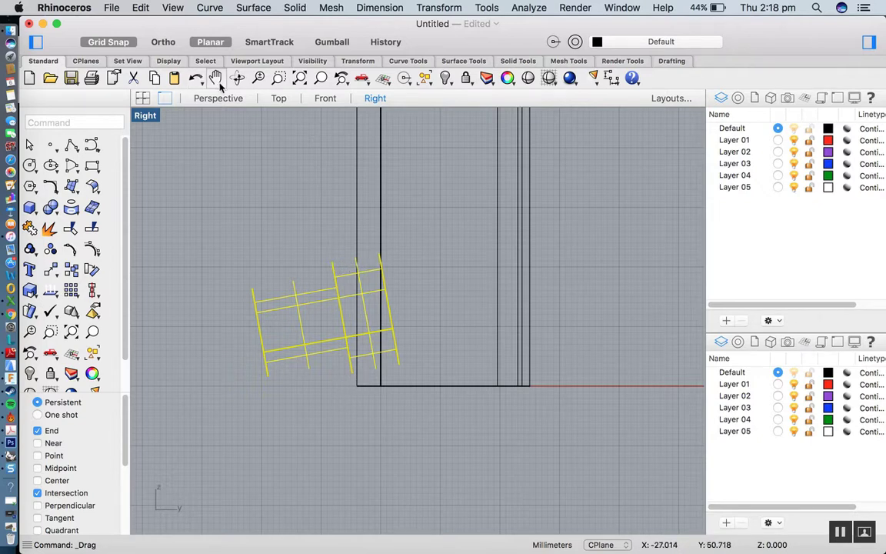
Examine the moved mouthpiece in the Perspective and Front views, and compare it with the inhaler reference photo in Chrome
left_click(142, 100)
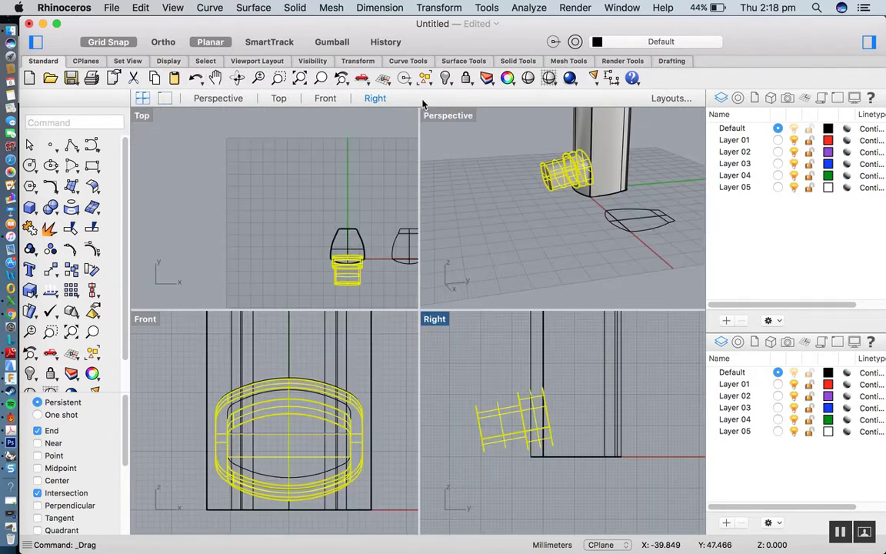
double_click(441, 119)
left_click(305, 265)
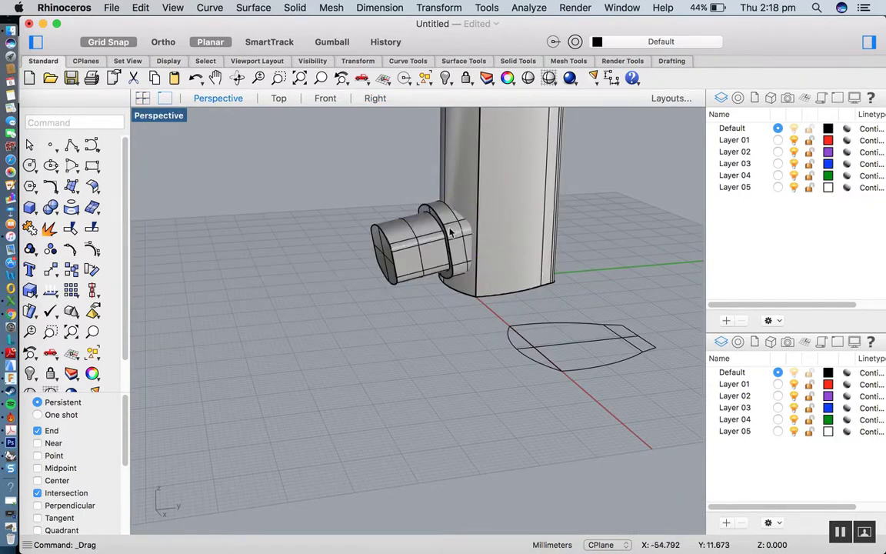
left_click(237, 78)
left_click_drag(303, 210, 257, 111)
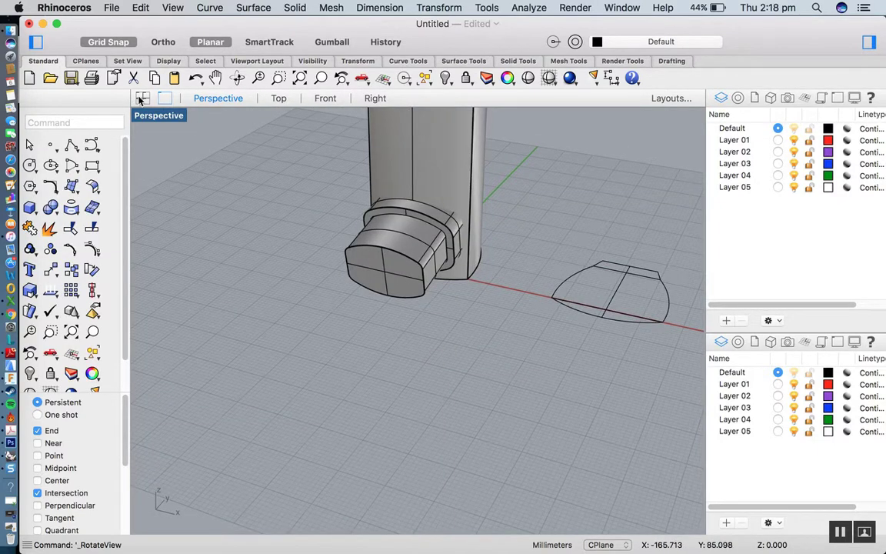
left_click(143, 99)
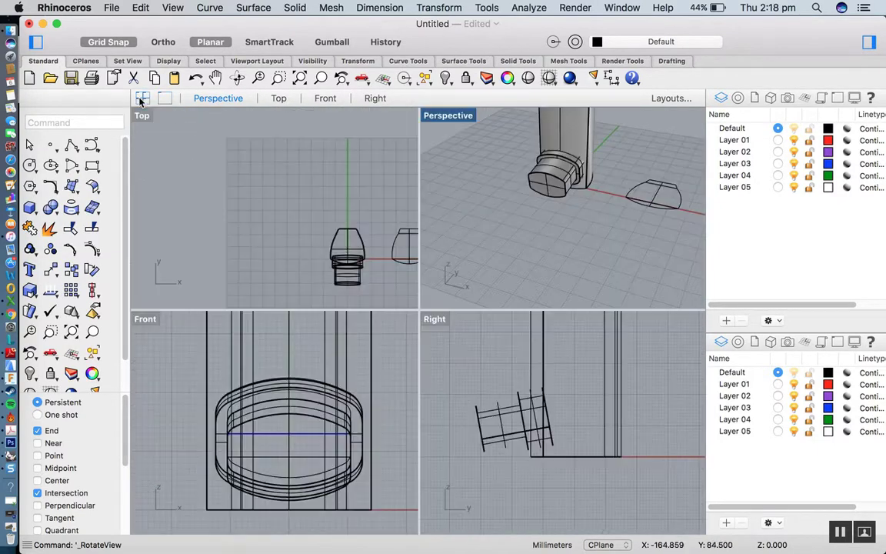
double_click(147, 320)
scroll(233, 320, "down", 5)
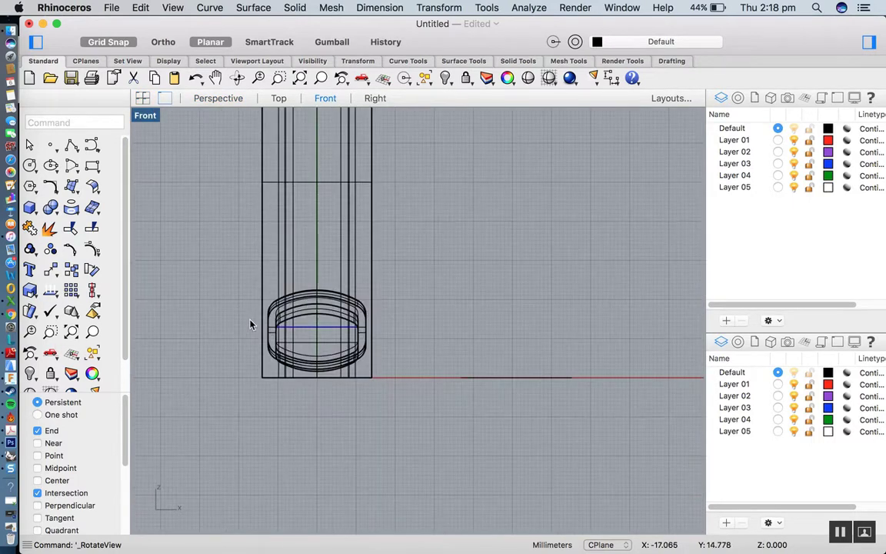
left_click(143, 99)
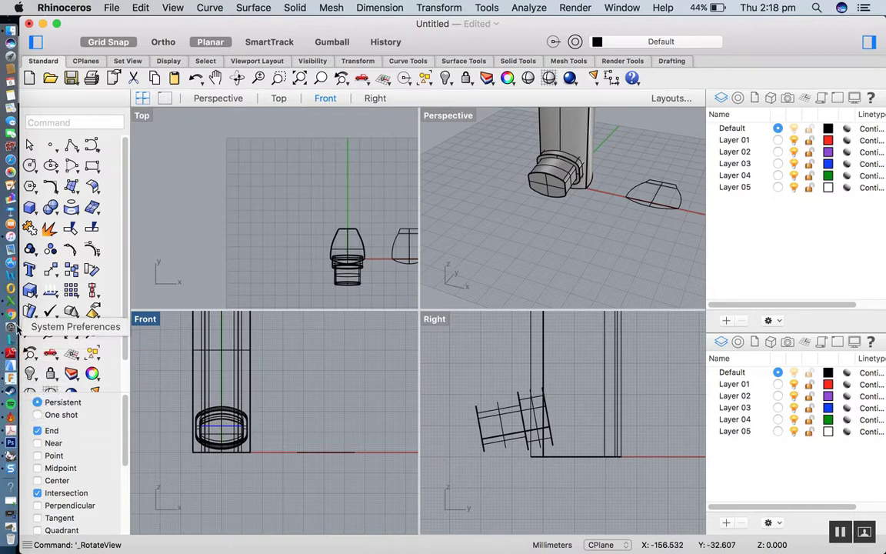
left_click(11, 320)
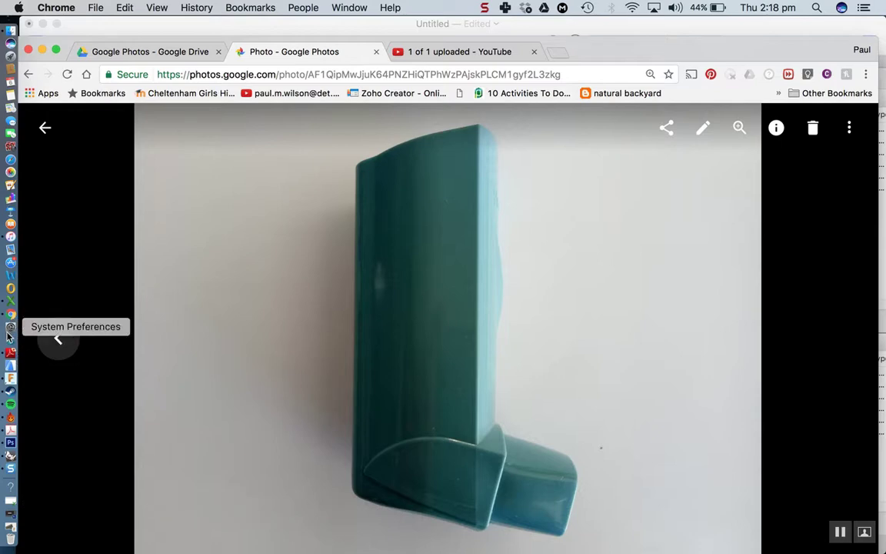
Switch to Rhinoceros, maximize the Right view around the inhaler's lower end, and make Layer 01 the current layer
left_click(9, 459)
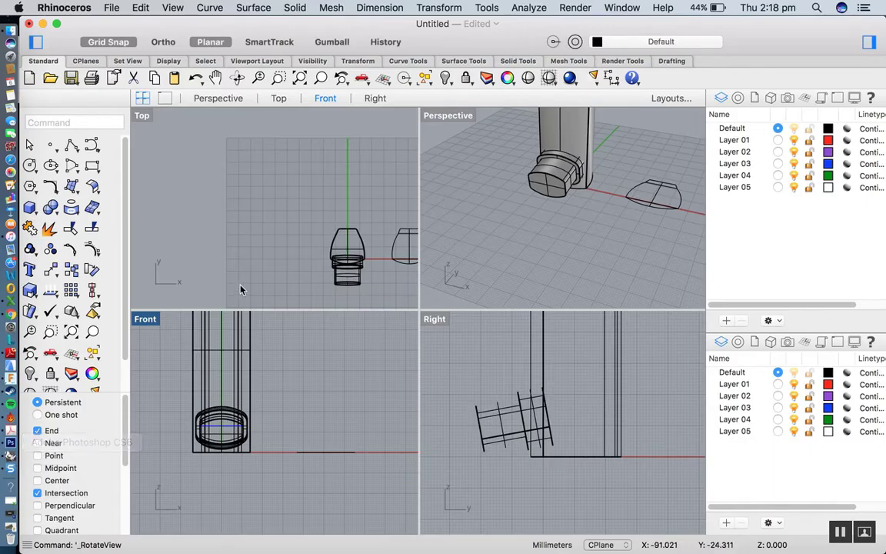
double_click(434, 320)
scroll(431, 204, "down", 3)
scroll(430, 223, "up", 3)
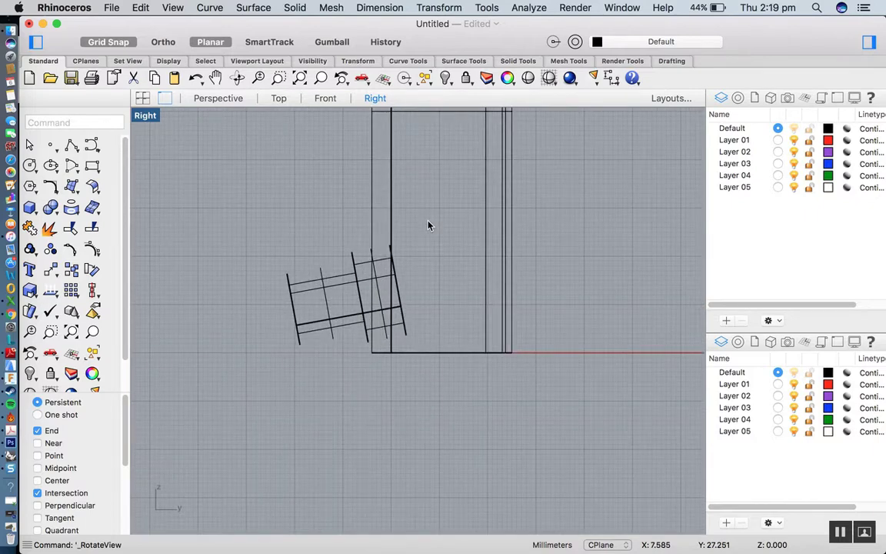
left_click(779, 140)
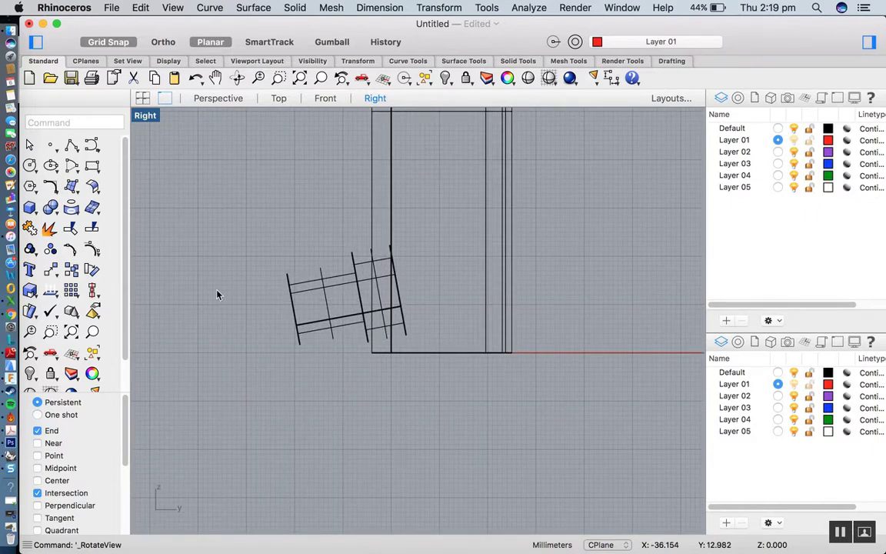
Draw a closed triangular polyline below the inhaler, with its upper edge sloping up from about (-18, -3) to (32, 5) across the body's base
left_click(71, 146)
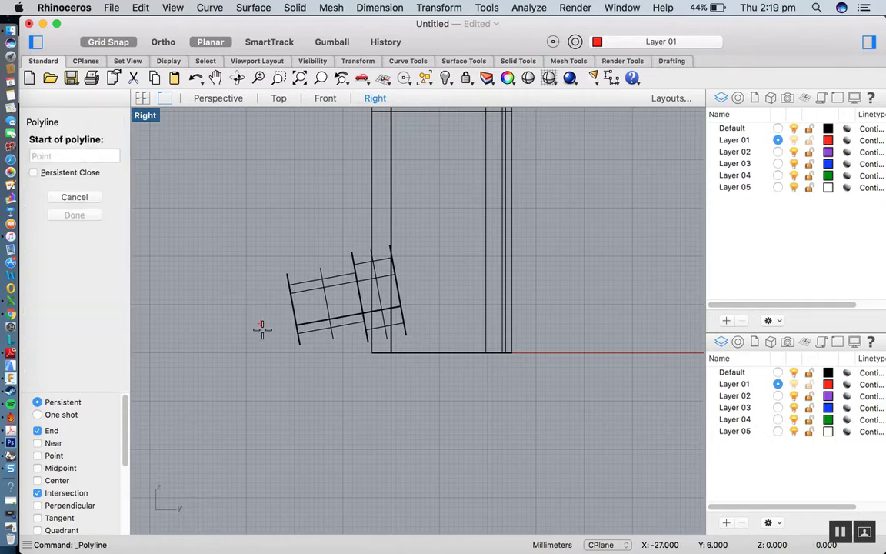
left_click(305, 367)
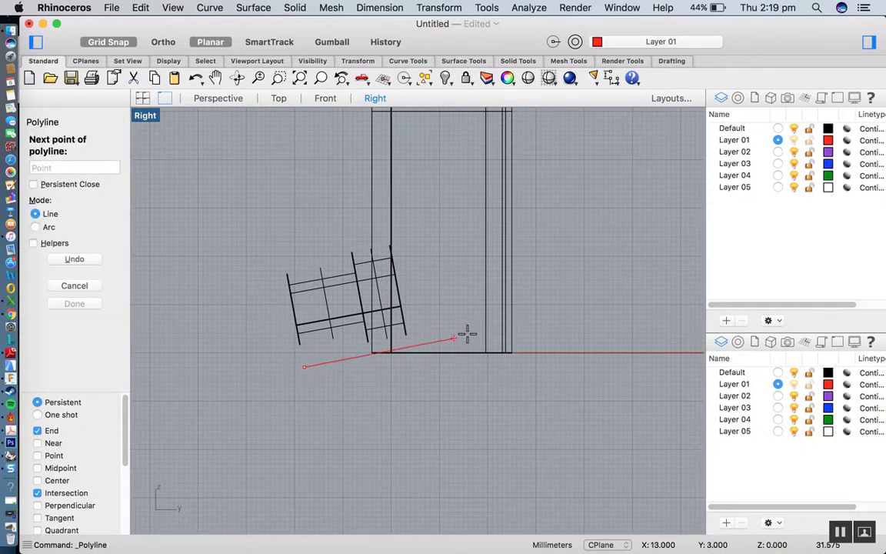
left_click(545, 329)
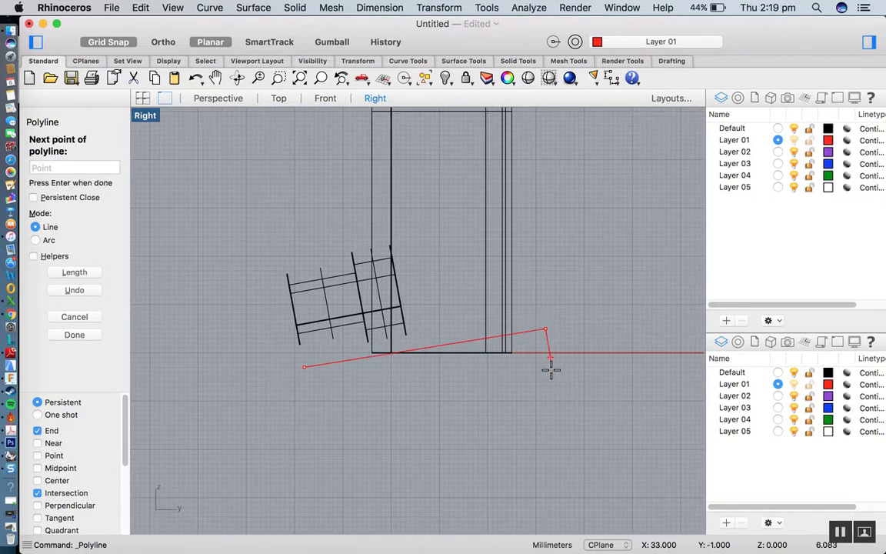
left_click(564, 468)
left_click(305, 369)
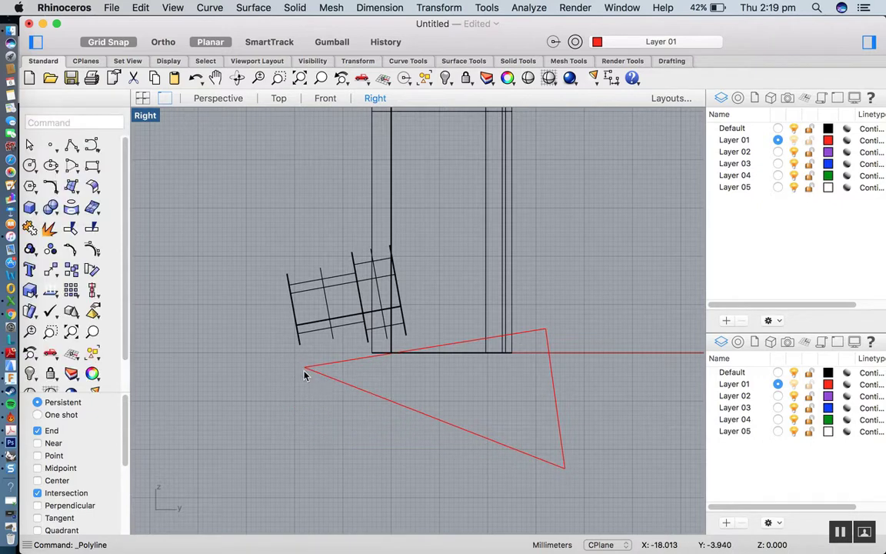
Move the triangle up about 1 mm so its sloping upper edge meets the body's bottom corner beneath the mouthpiece
scroll(385, 409, "up", 3)
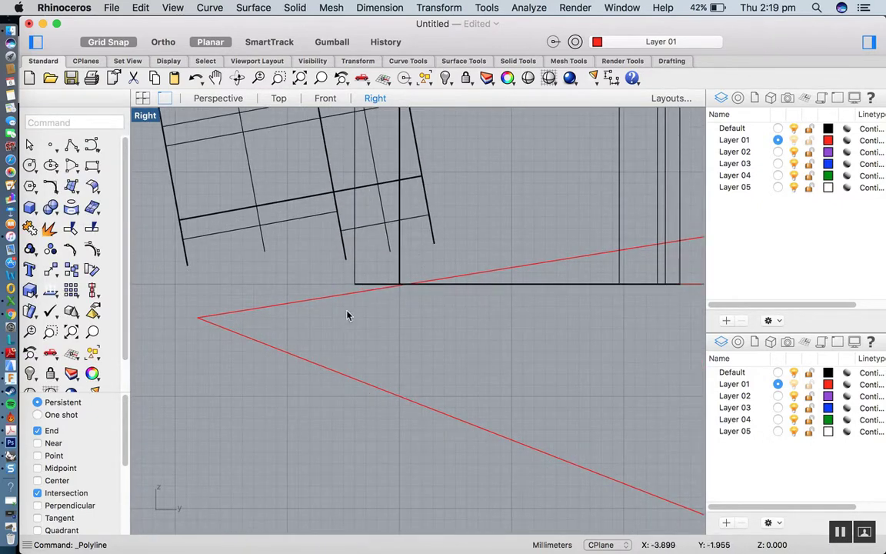
left_click_drag(343, 299, 343, 287)
scroll(329, 343, "down", 4)
scroll(327, 347, "down", 8)
scroll(341, 334, "up", 10)
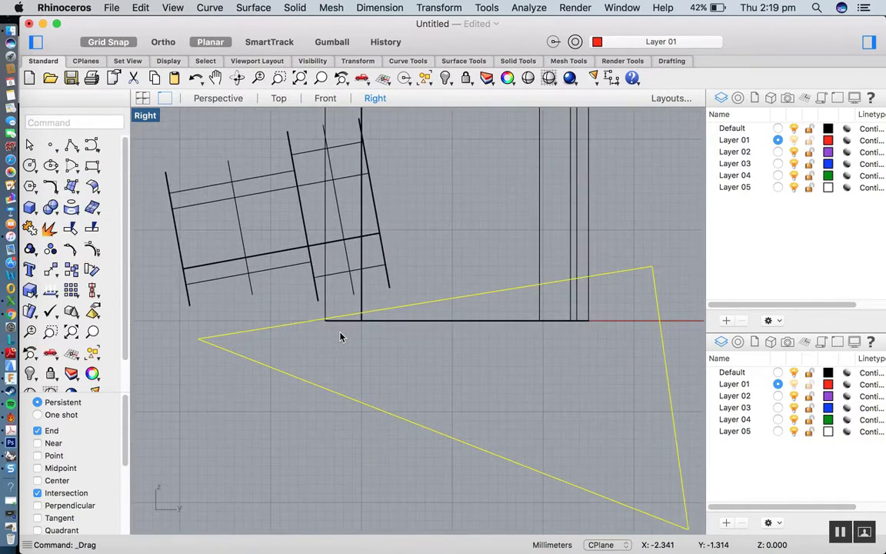
scroll(341, 334, "down", 2)
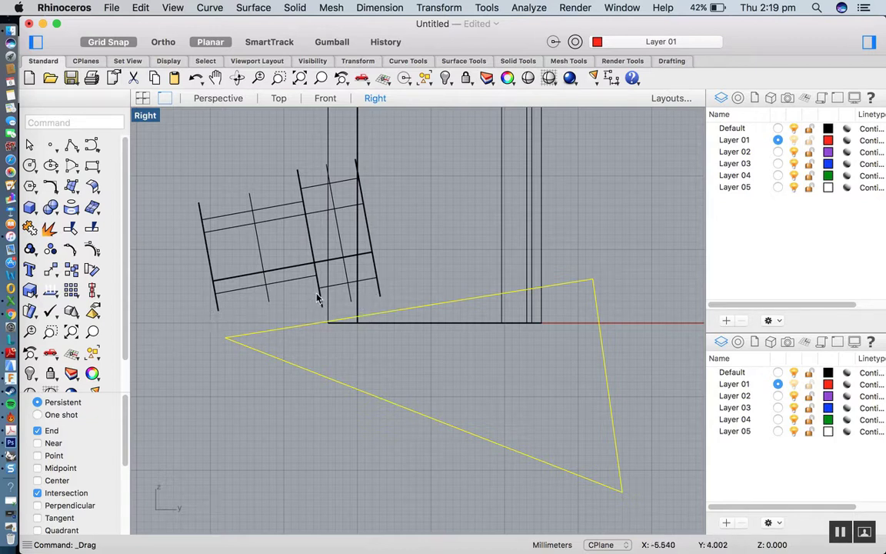
left_click(600, 198)
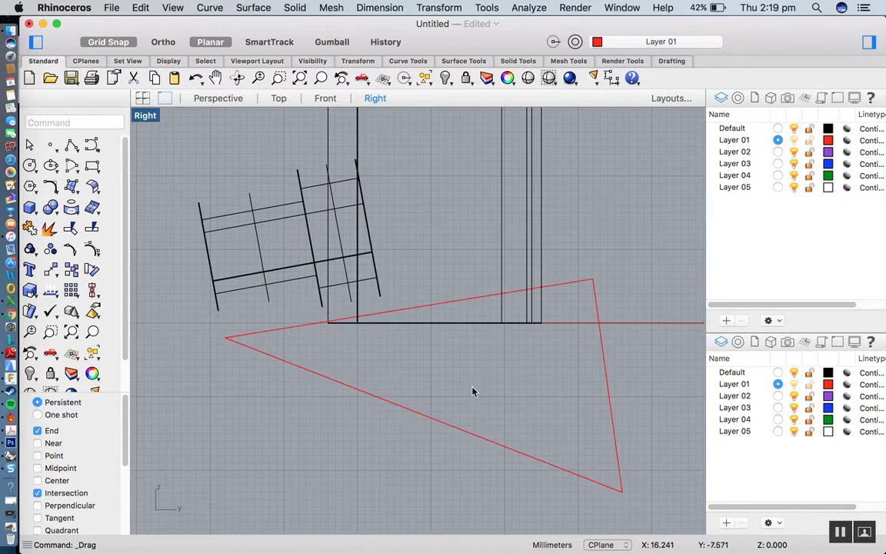
Create a planar surface from the closed triangle and delete its outline curve
left_click(441, 425)
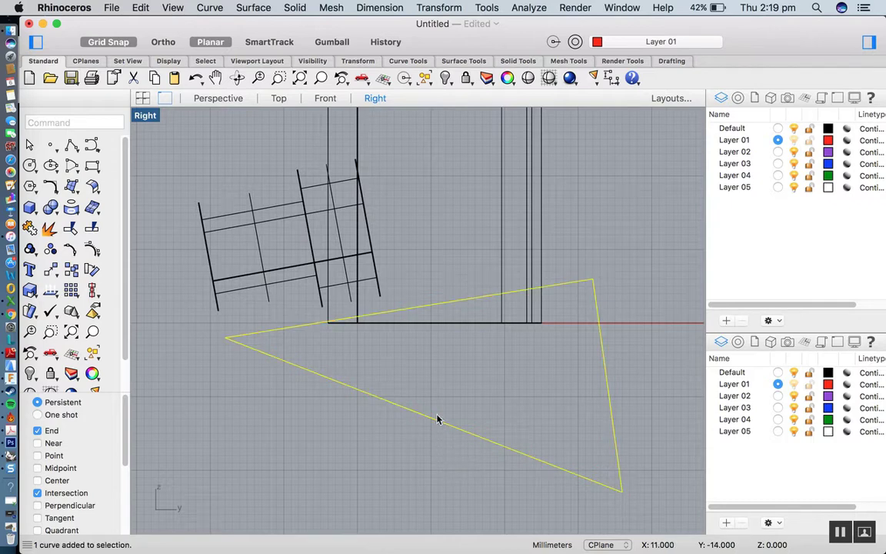
left_click(251, 10)
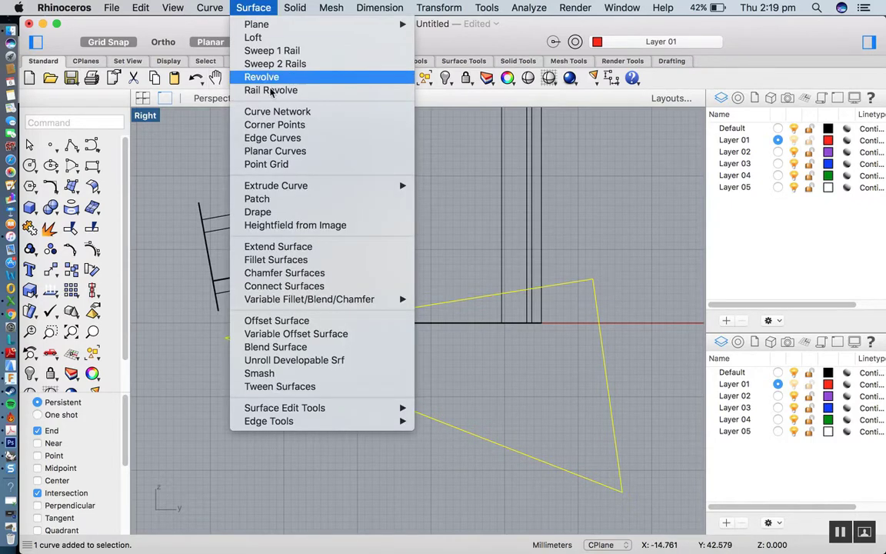
left_click(290, 158)
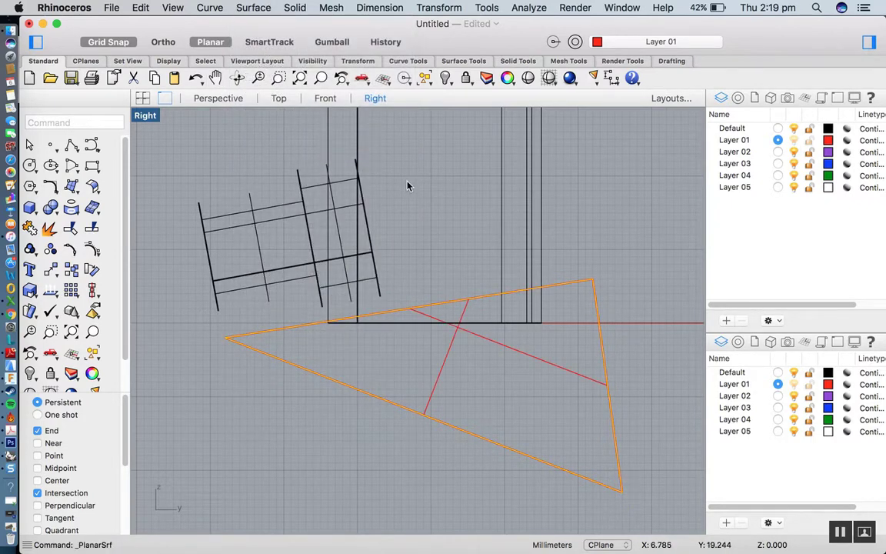
key("Delete")
In the Perspective view, extrude the triangular surface straight to both sides as a solid, about 63 mm each way
left_click(471, 336)
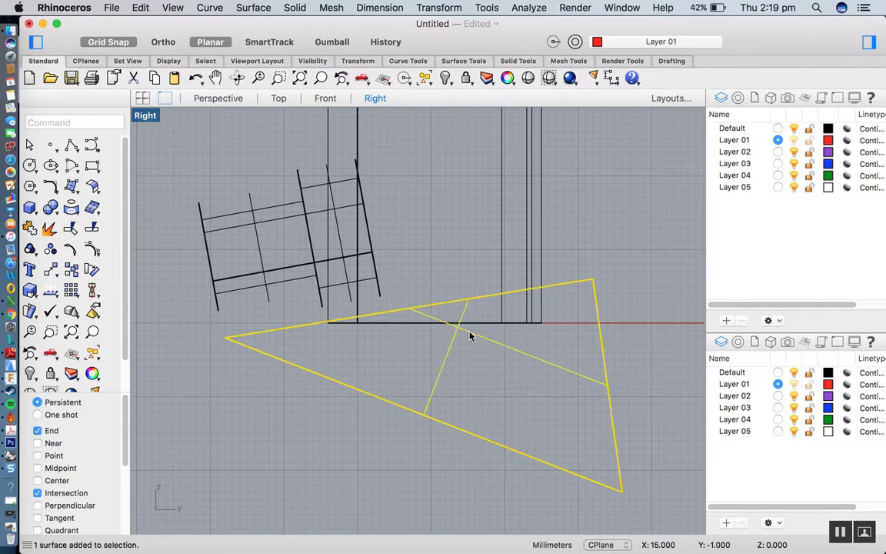
left_click(142, 98)
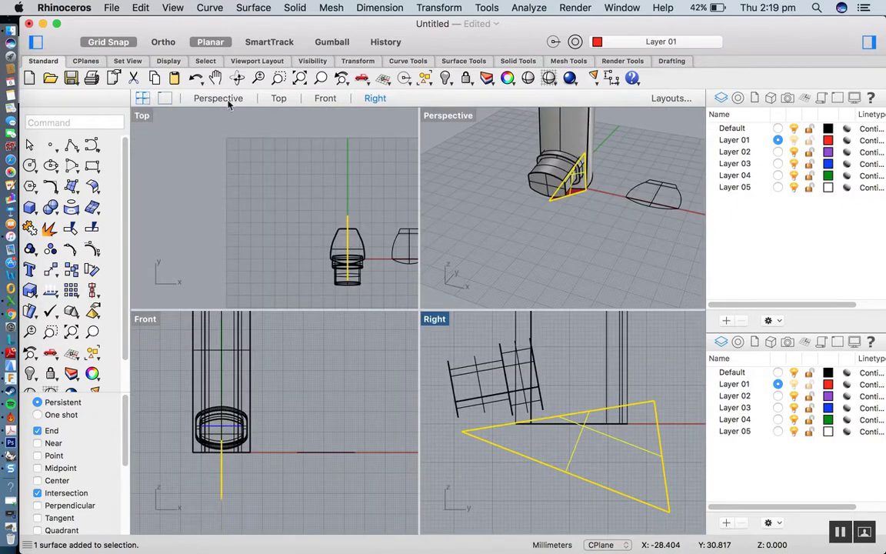
double_click(442, 117)
scroll(340, 449, "down", 6)
scroll(415, 351, "up", 2)
scroll(414, 350, "up", 3)
left_click(237, 78)
left_click_drag(253, 257, 286, 327)
left_click_drag(237, 339, 210, 329)
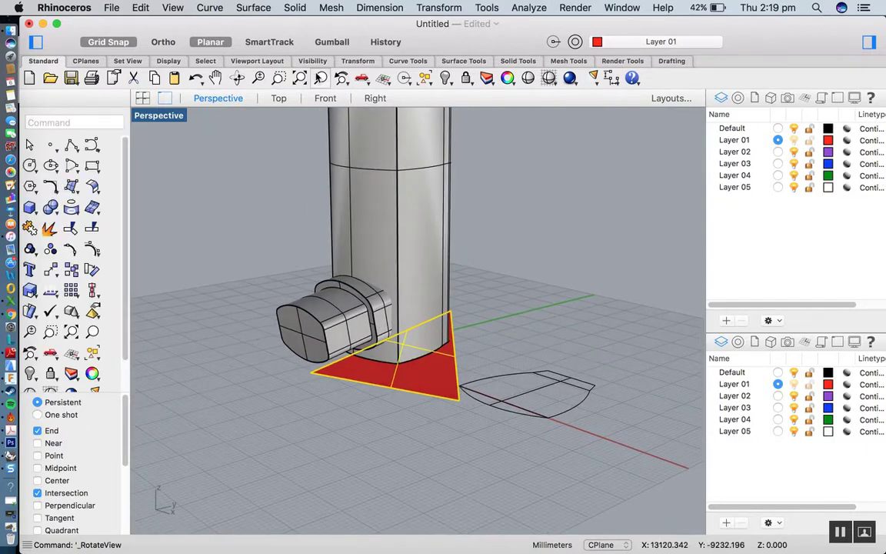
left_click(295, 8)
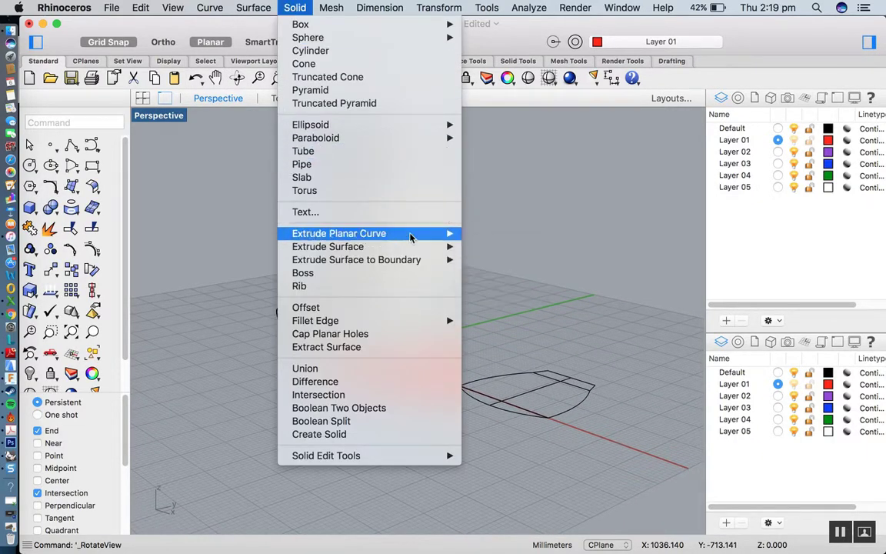
mouse_move(400, 247)
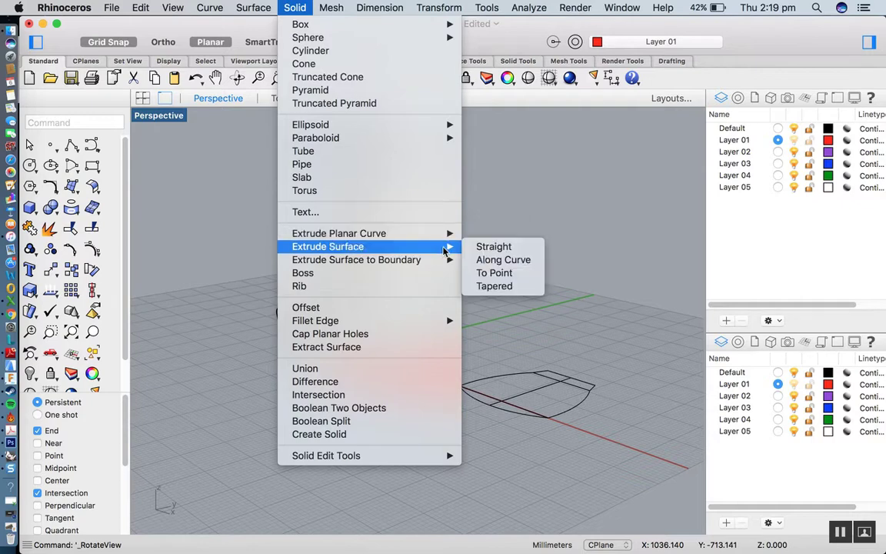
left_click(485, 246)
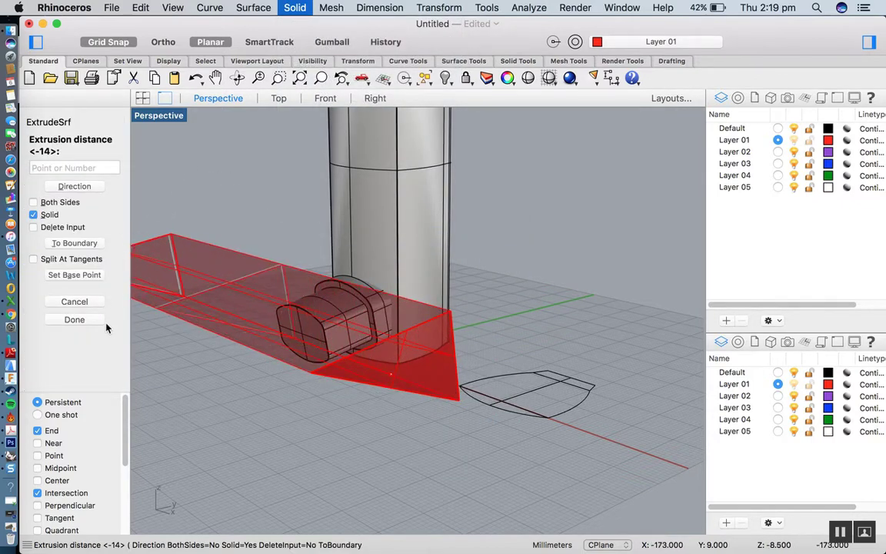
left_click(43, 205)
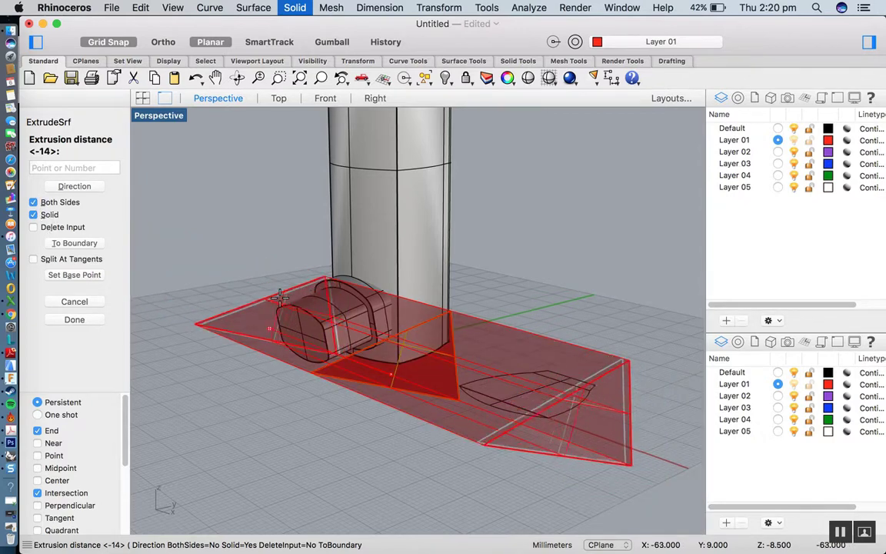
left_click(280, 301)
Subtract the extruded triangular solid from both the mouthpiece and the inhaler body with Boolean Difference, deleting the cutting solid
right_click_drag(358, 140, 287, 183)
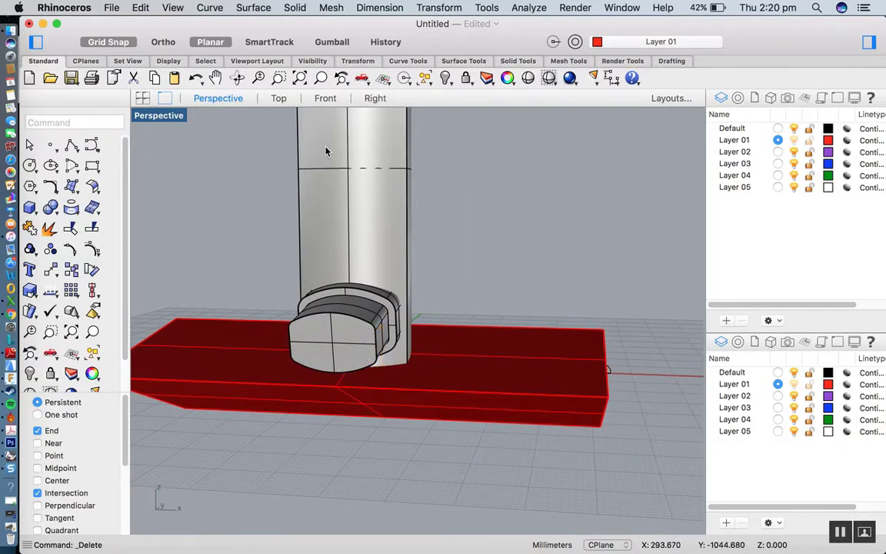
left_click(237, 78)
left_click_drag(256, 123, 475, 384)
key("Escape")
scroll(484, 385, "down", 3)
scroll(491, 386, "up", 5)
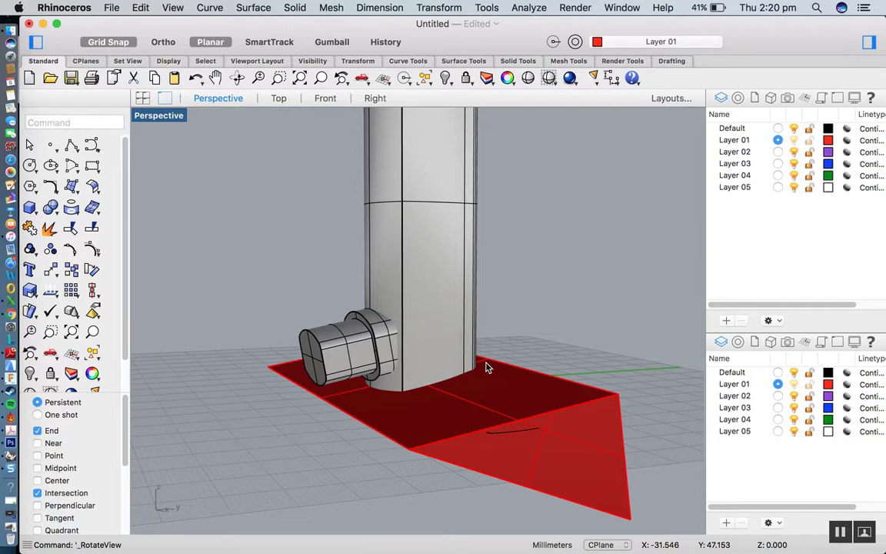
left_click(55, 212)
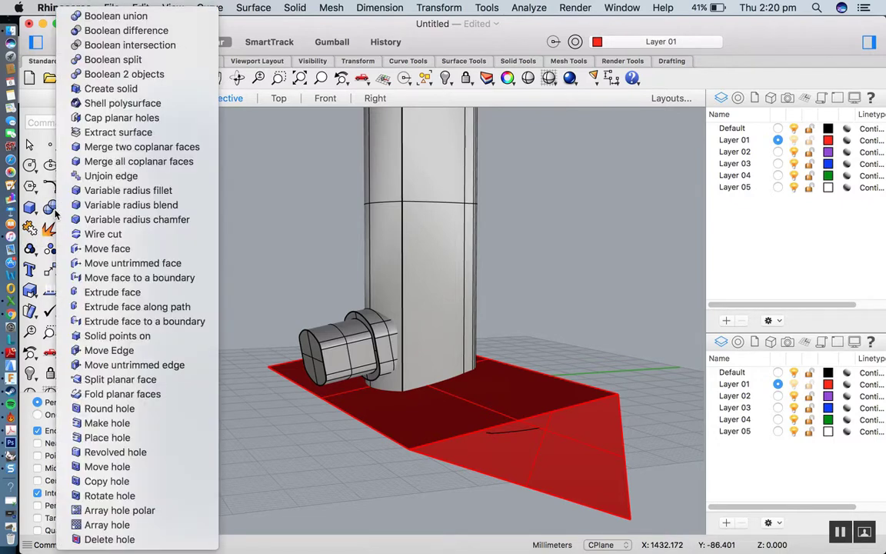
left_click(123, 31)
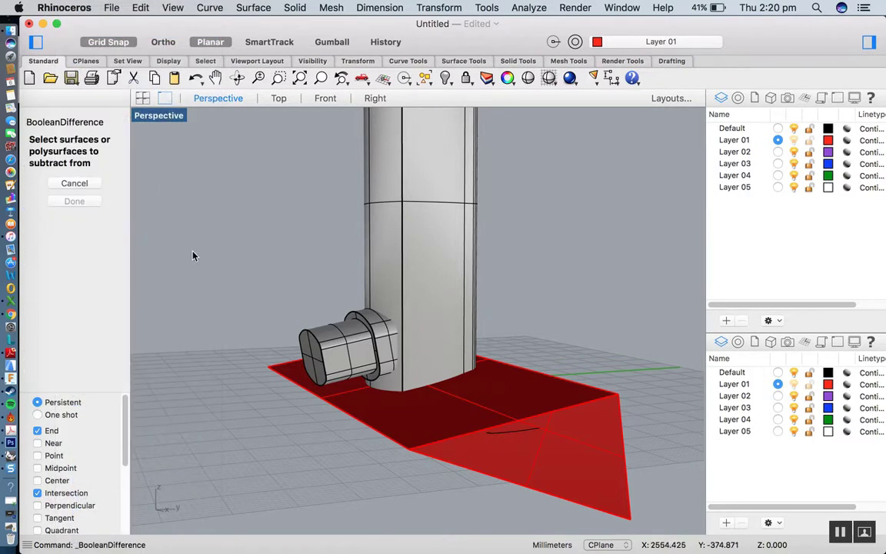
left_click(335, 323)
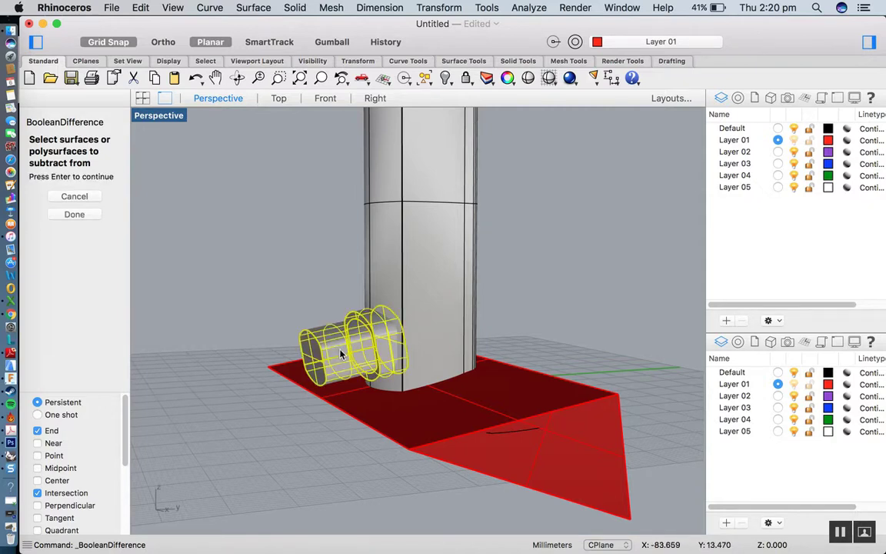
left_click(423, 302)
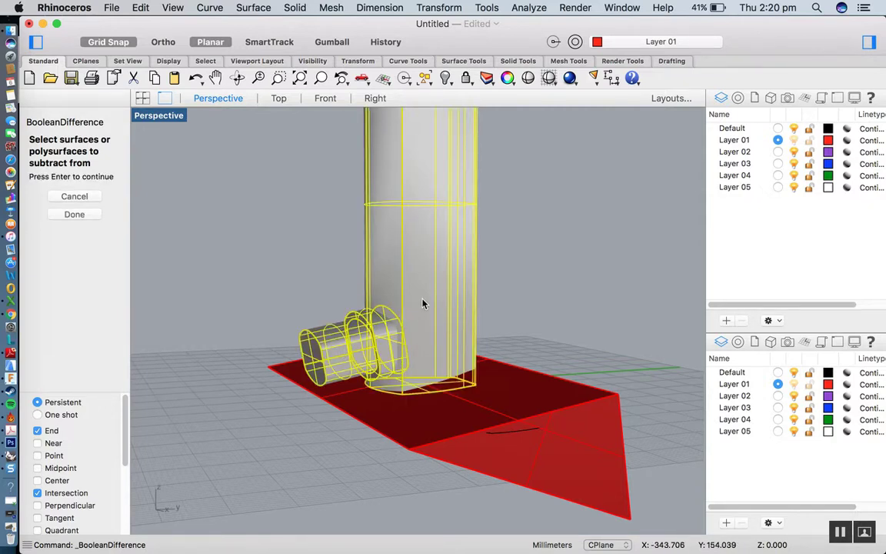
key("Return")
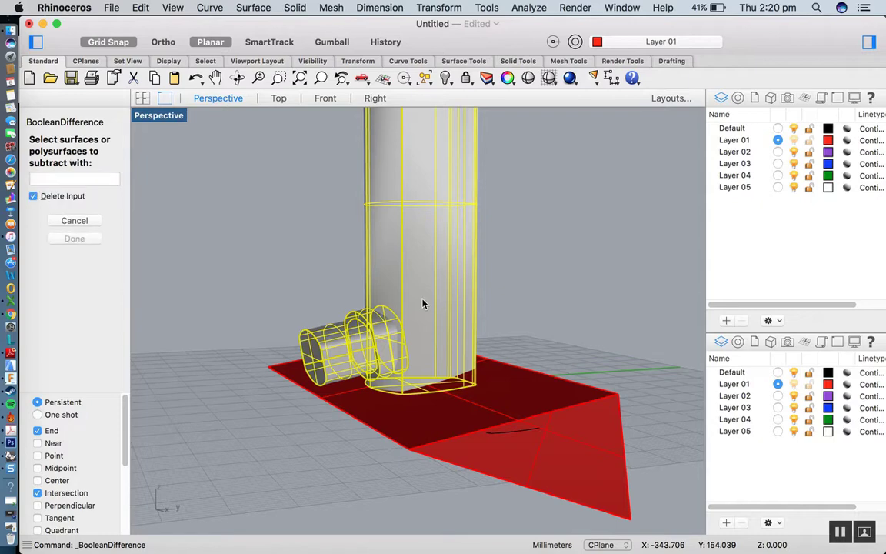
left_click(528, 403)
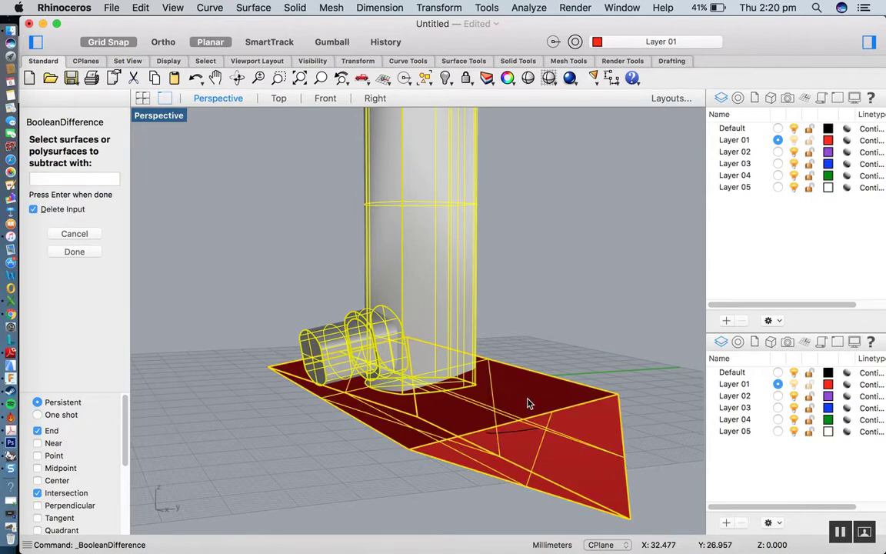
key("Return")
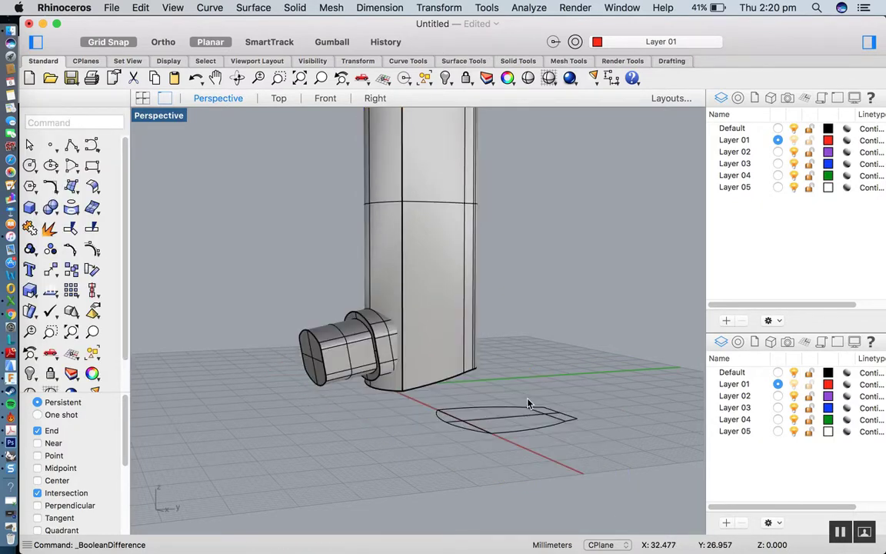
Examine the newly cut inhaler base in the Perspective and Right views, and compare it with the reference photo in Chrome
right_click_drag(528, 403, 486, 237)
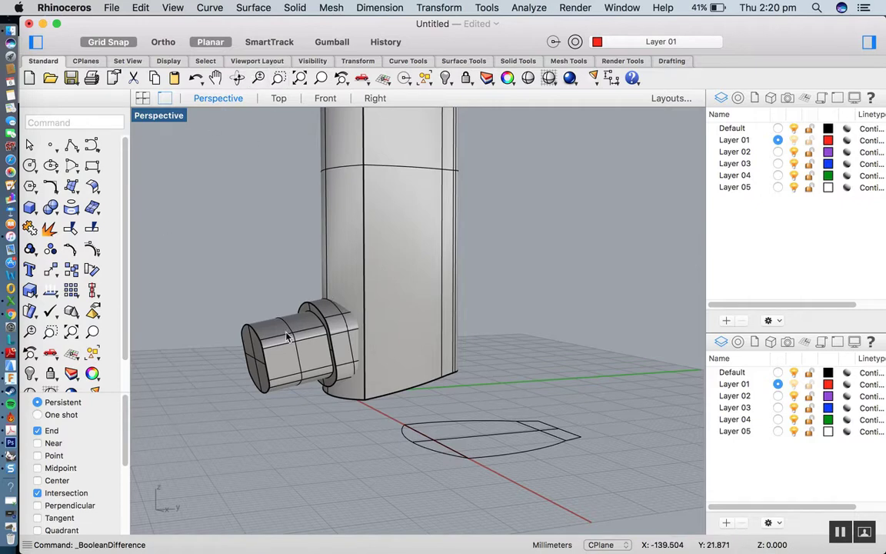
left_click(238, 77)
left_click_drag(443, 265, 527, 249)
key("Escape")
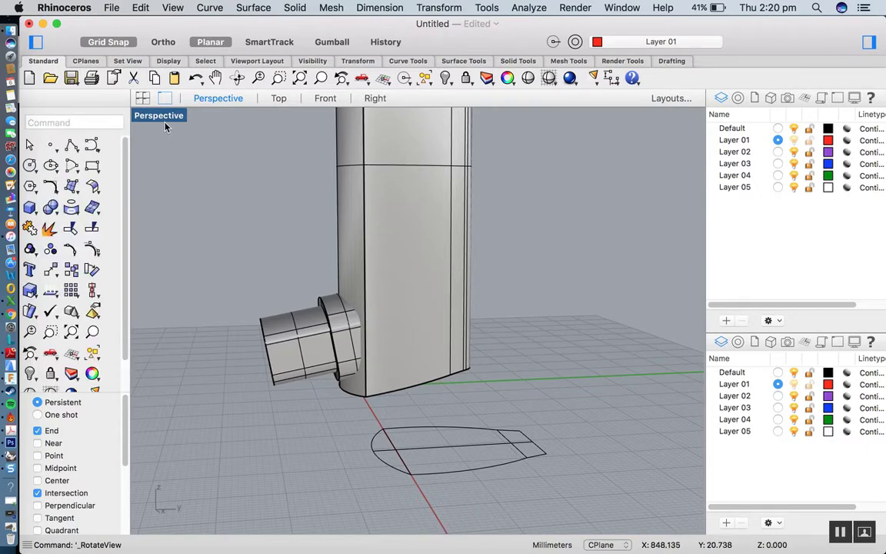
left_click(142, 98)
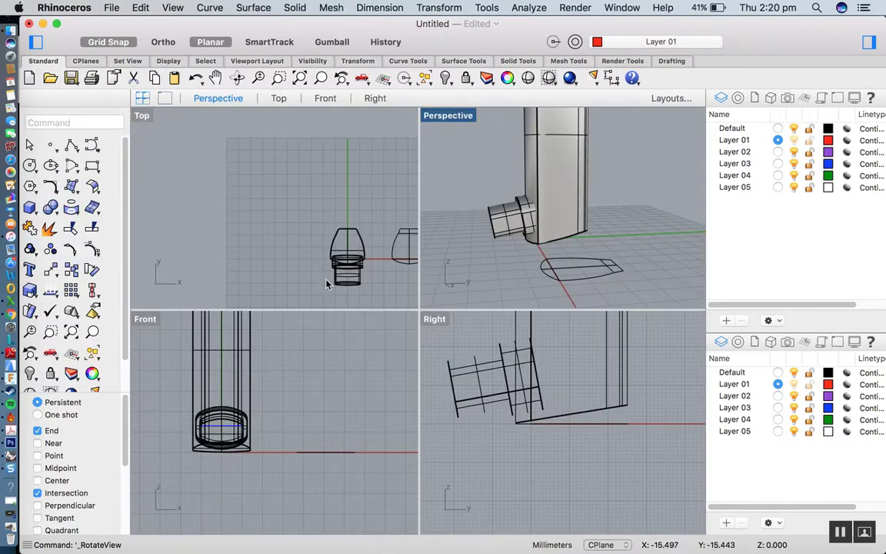
double_click(433, 322)
scroll(440, 409, "down", 3)
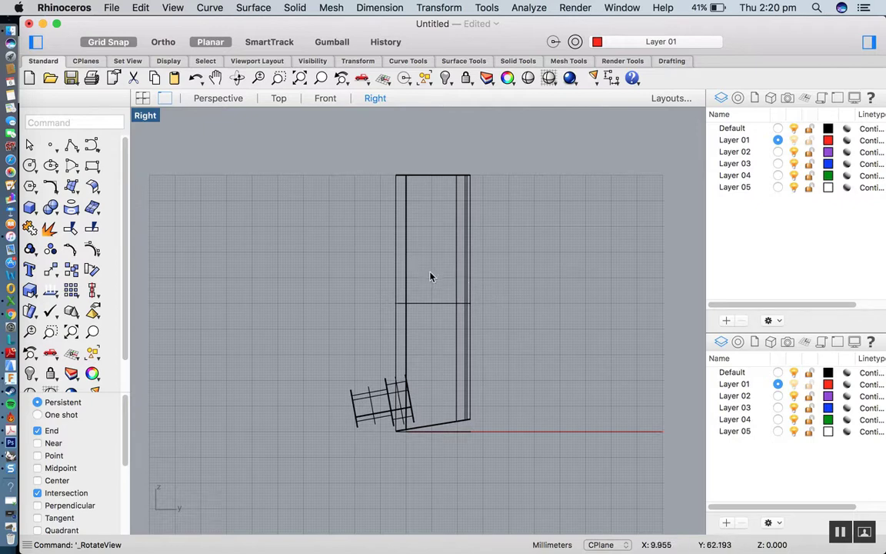
left_click(11, 313)
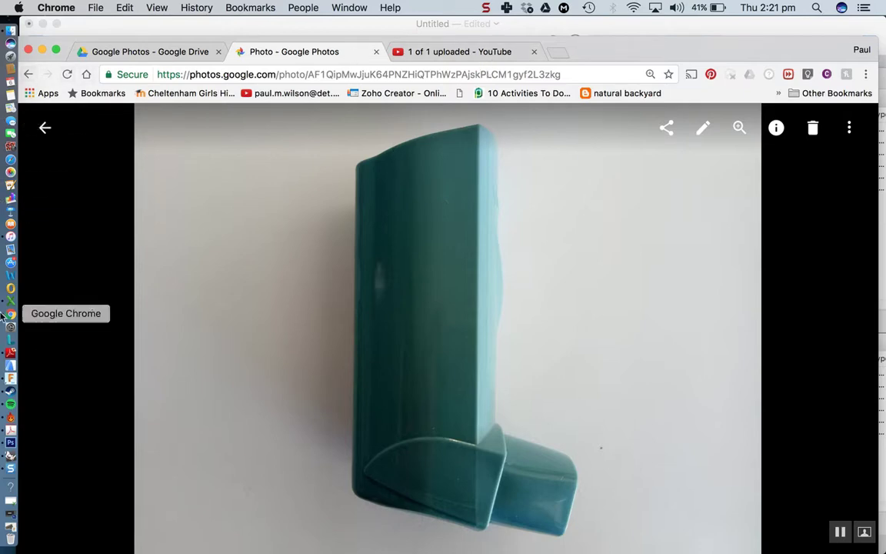
Back in Rhinoceros, draw a vertical 70 mm reference line in the Right view, up from the body's lower front corner, and select it
left_click(10, 455)
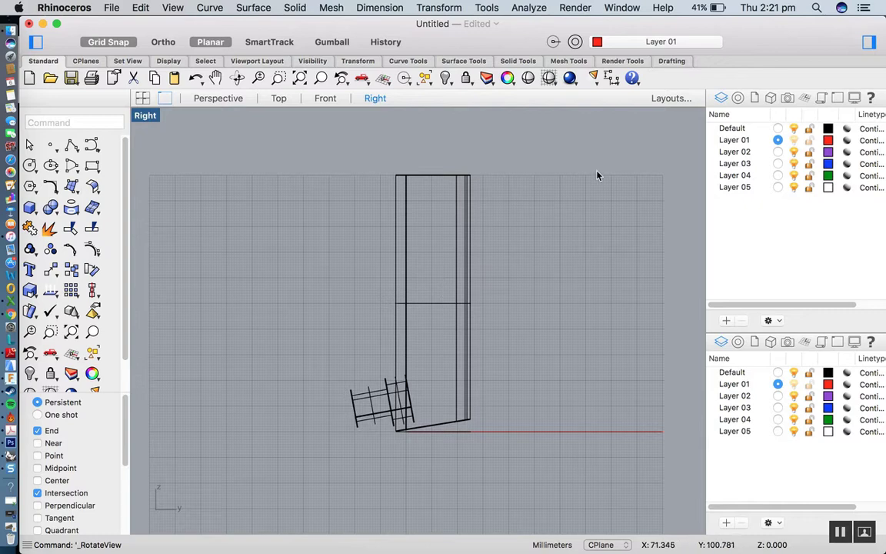
left_click(67, 147)
scroll(369, 408, "up", 5)
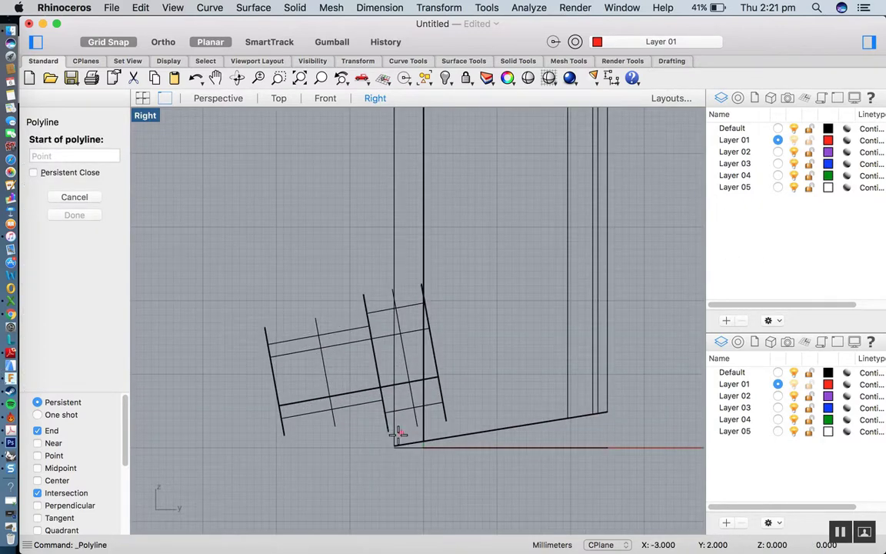
left_click(392, 444)
type("7")
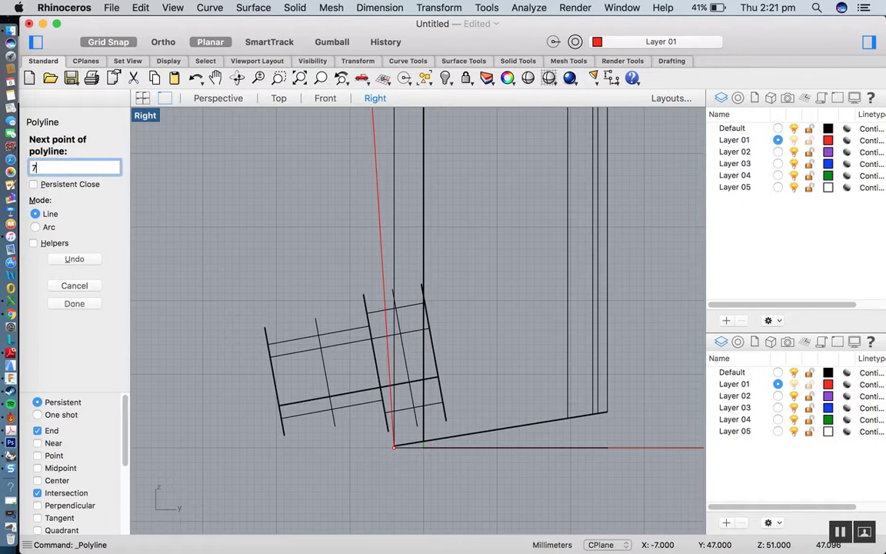
type("0")
key("Return")
scroll(340, 292, "down", 5)
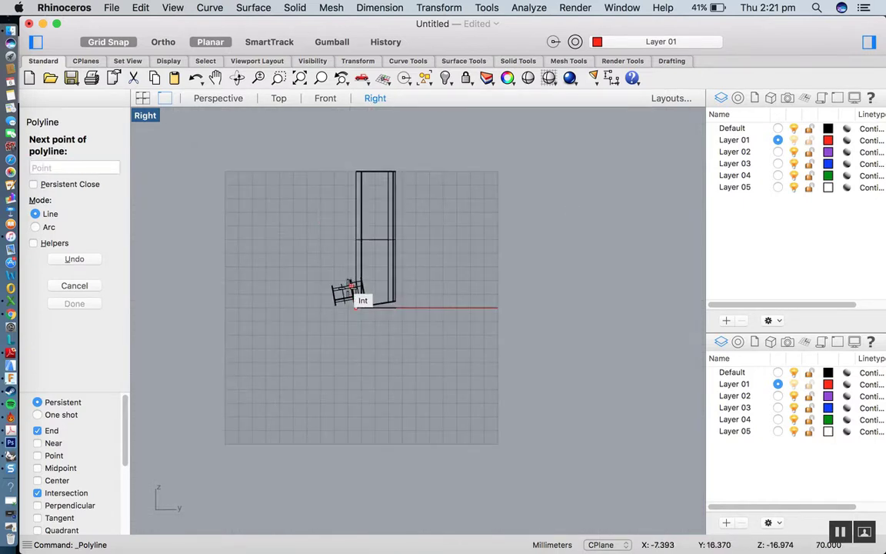
left_click(352, 205)
key("Return")
scroll(317, 185, "up", 5)
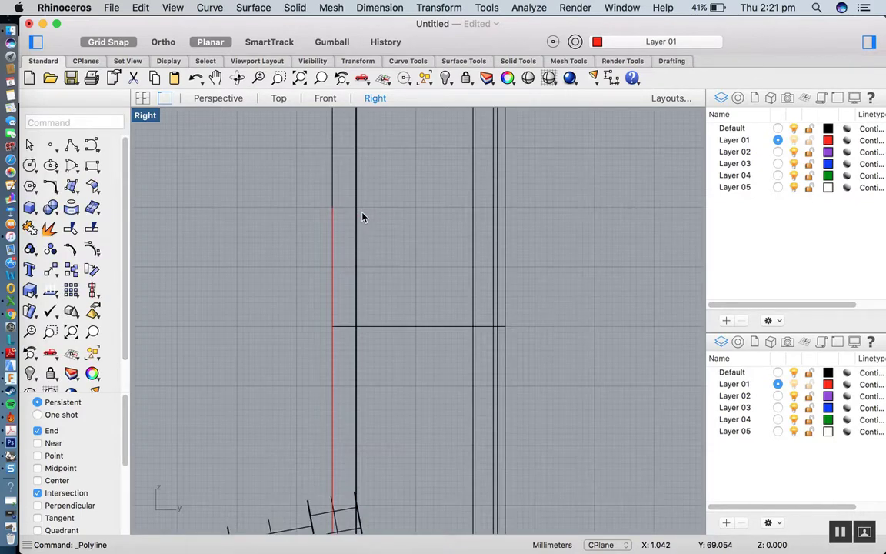
left_click(333, 235)
left_click(388, 254)
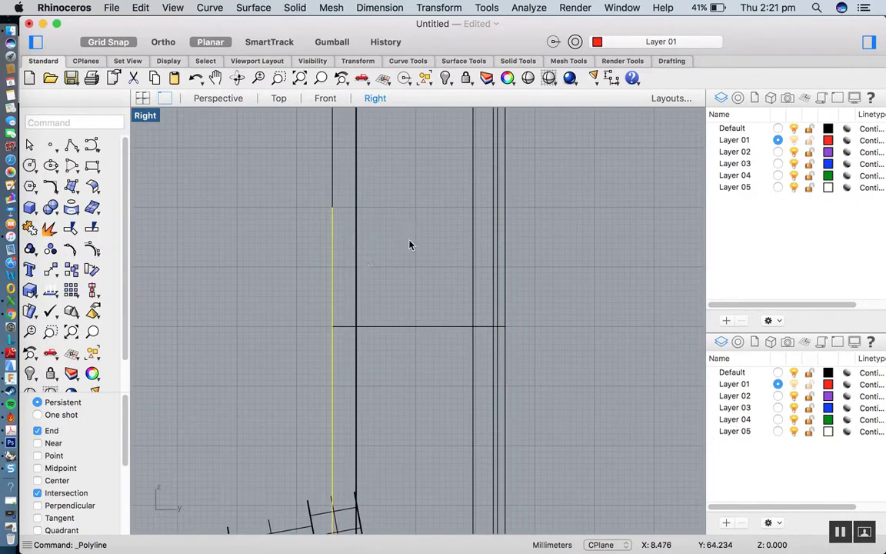
Draw a closed four-sided polyline around the body's upper end, its lower edge sloping down toward the back from near the reference line's top
scroll(419, 242, "down", 5)
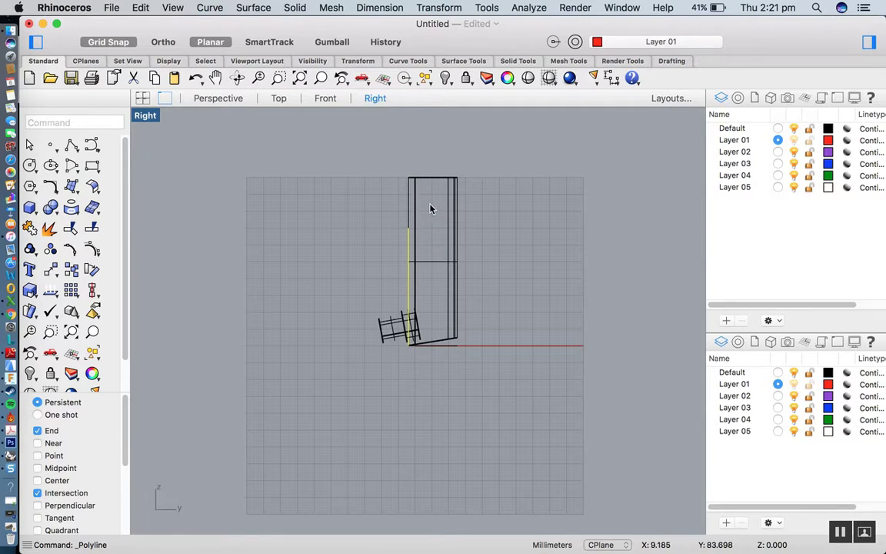
scroll(375, 231, "up", 2)
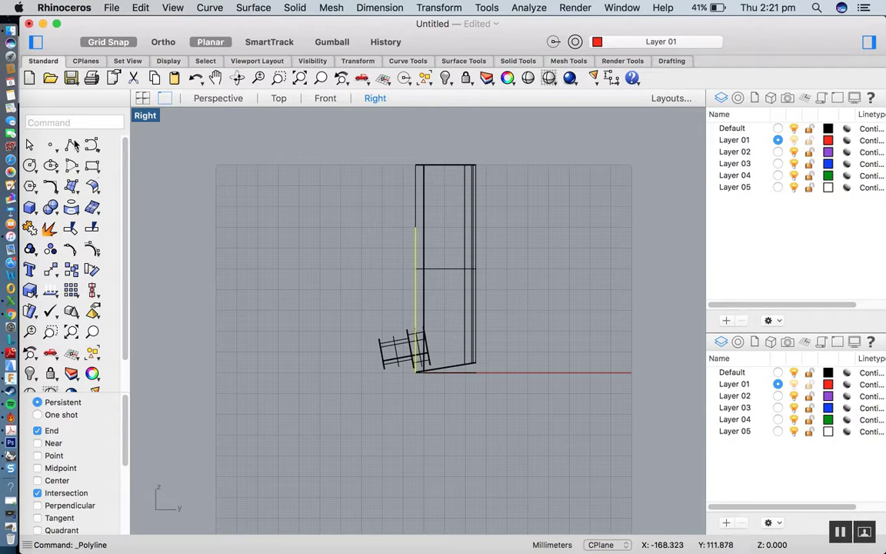
scroll(406, 205, "up", 5)
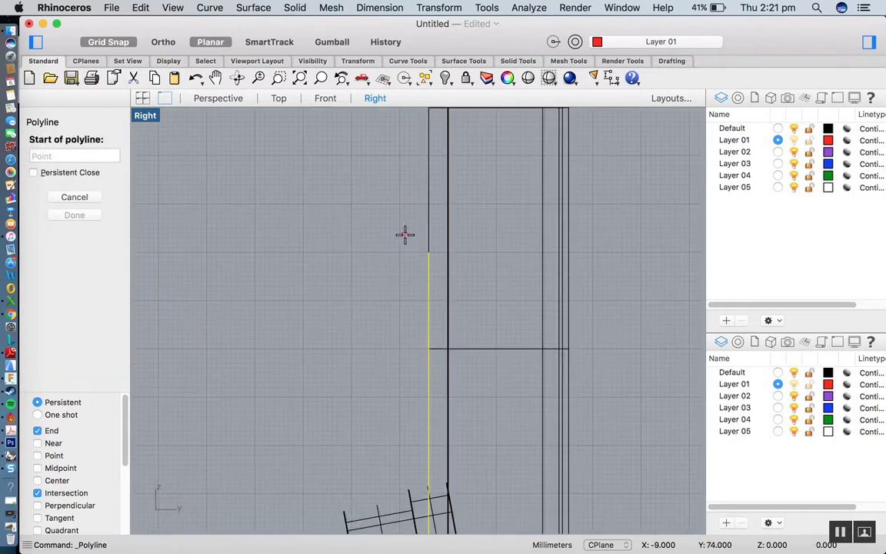
left_click(414, 243)
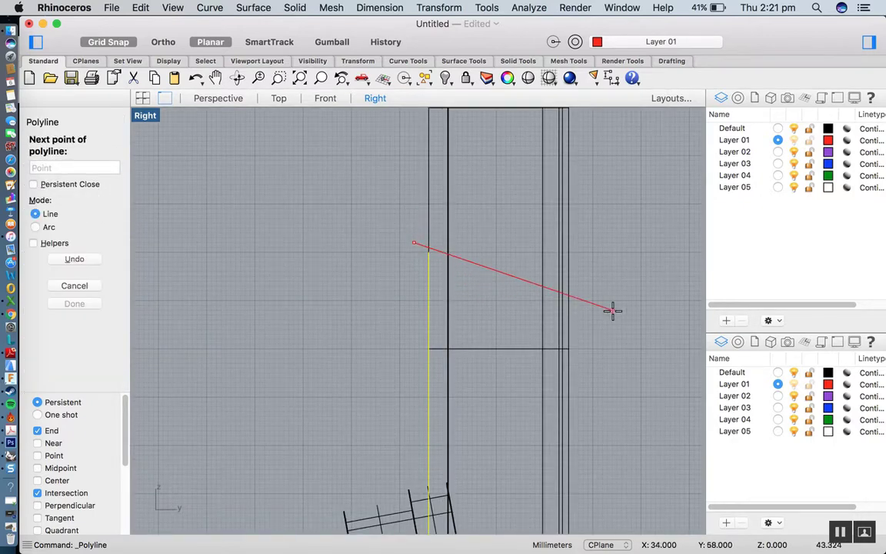
scroll(620, 310, "down", 3)
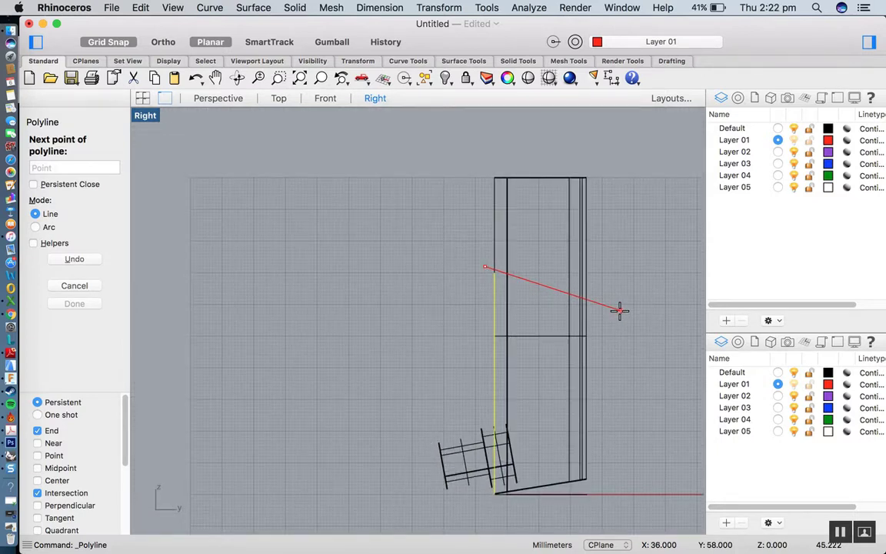
left_click(620, 311)
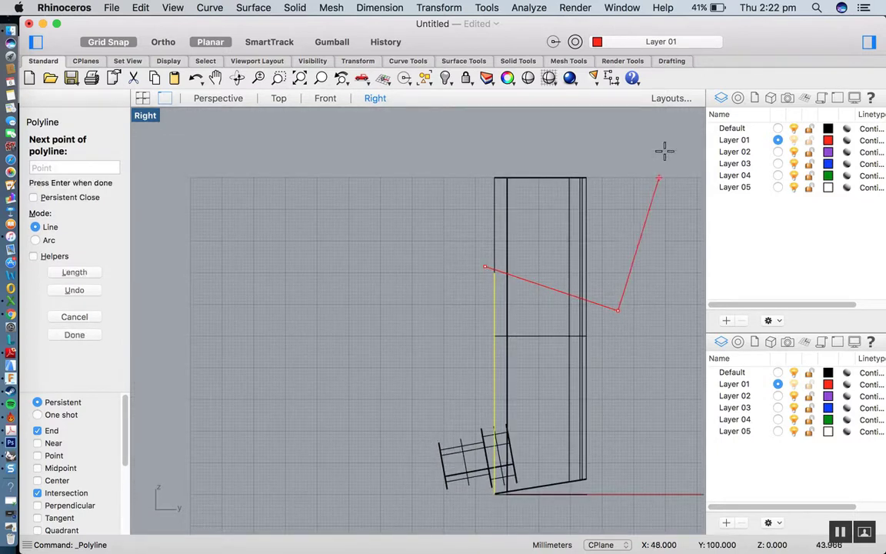
left_click(618, 137)
left_click(428, 159)
left_click(484, 266)
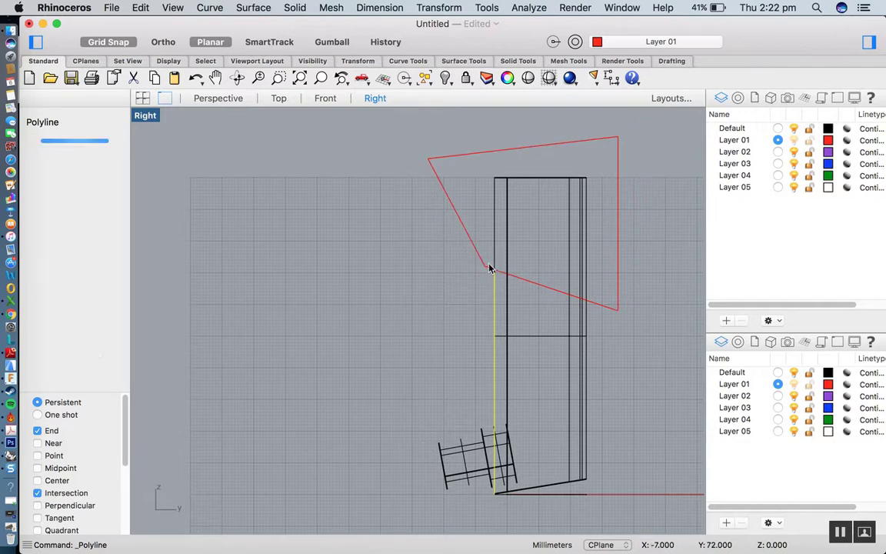
Move the four-sided outline down so its sloping lower edge meets the top end of the vertical reference line
scroll(600, 203, "up", 3)
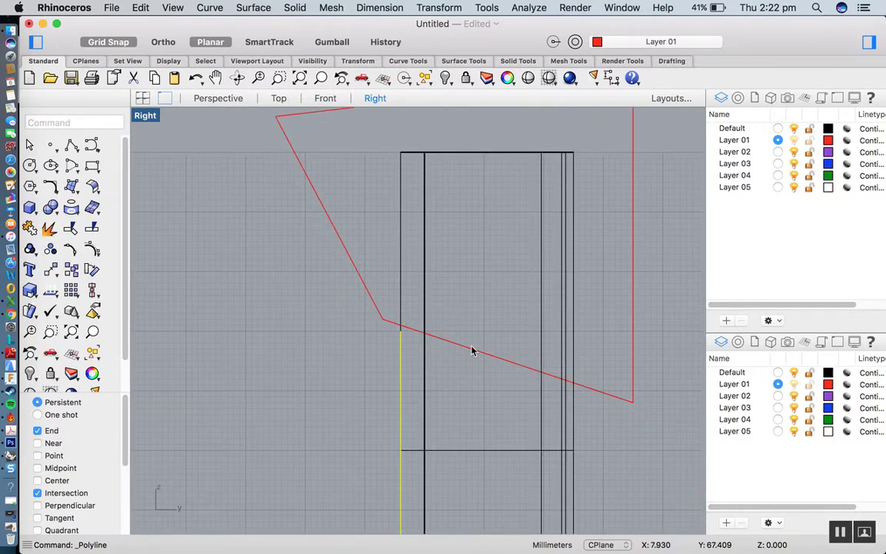
scroll(393, 369, "up", 3)
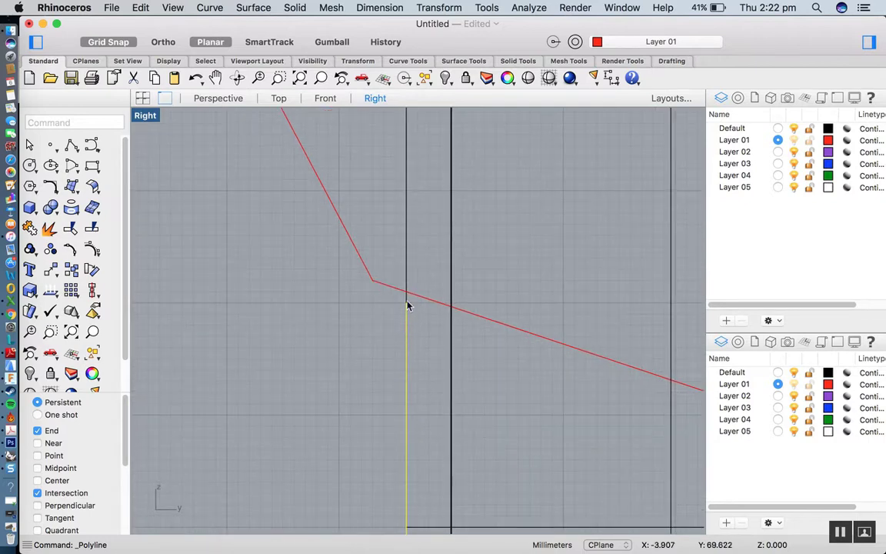
left_click_drag(504, 322, 505, 338)
key("super+z")
key("Escape")
left_click(518, 332)
left_click_drag(518, 336, 516, 347)
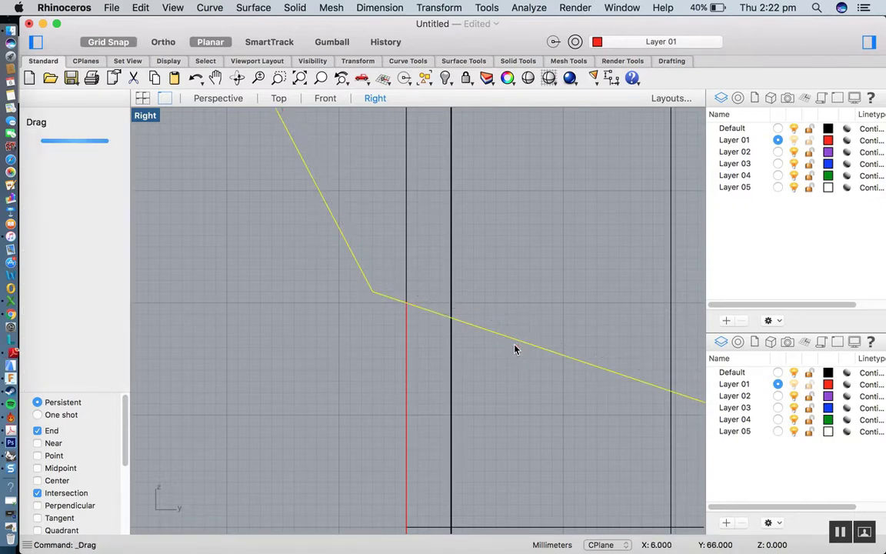
left_click(305, 418)
Delete the vertical 70 mm reference line on the body's front edge
scroll(285, 276, "down", 14)
left_click(310, 330)
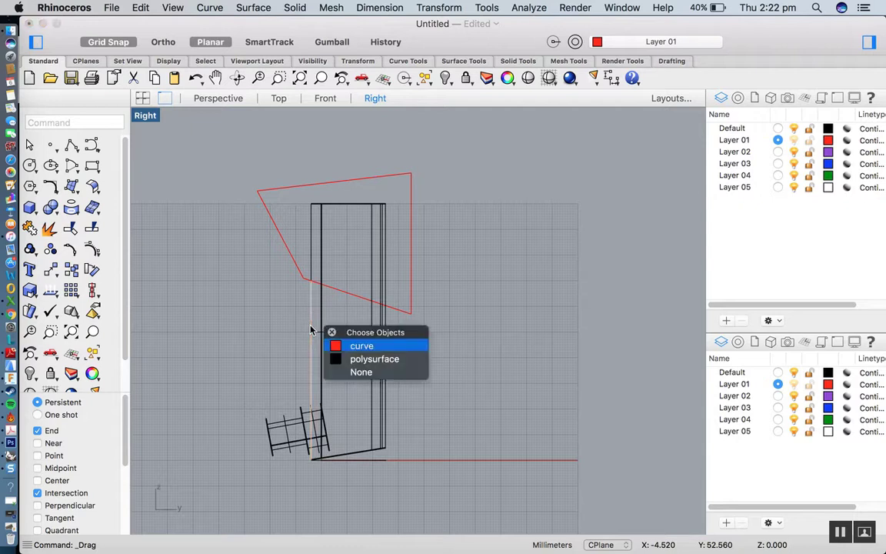
left_click(360, 346)
key("Delete")
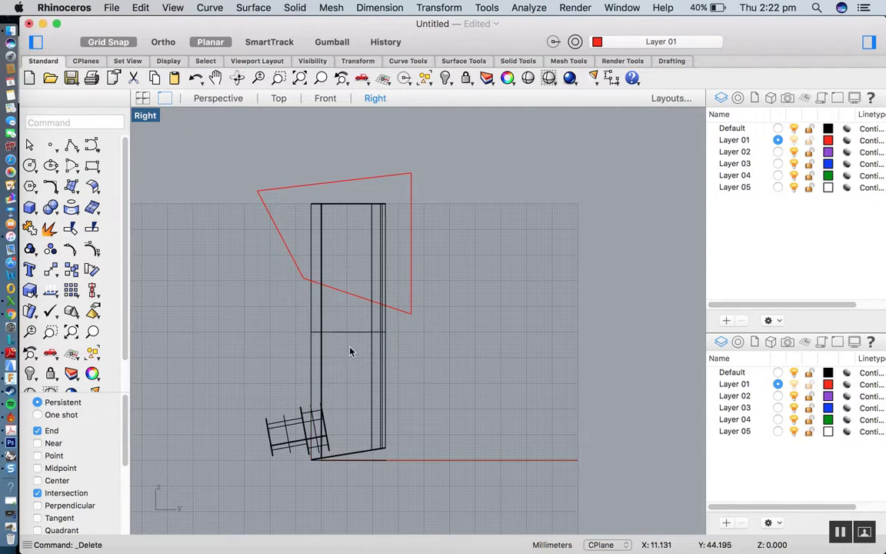
Create a planar surface from the closed four-sided polyline and delete its outline curve
left_click(357, 182)
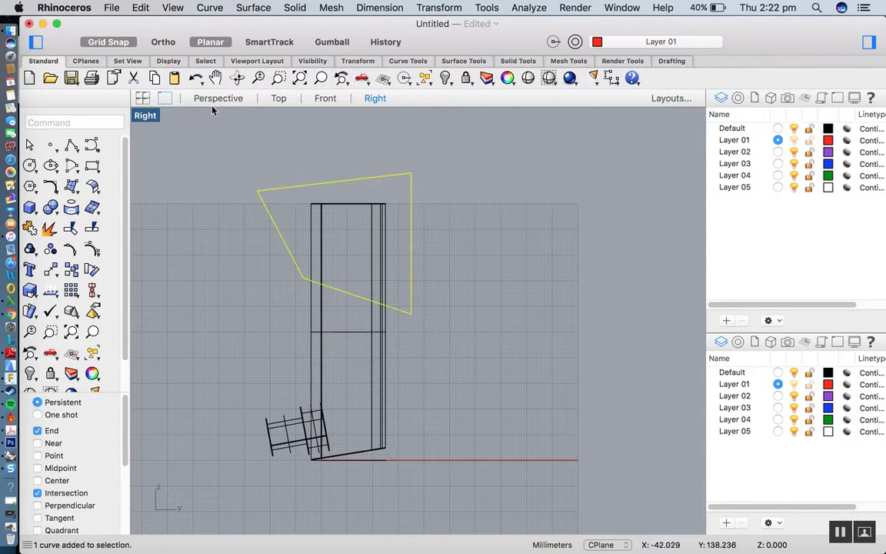
left_click(143, 99)
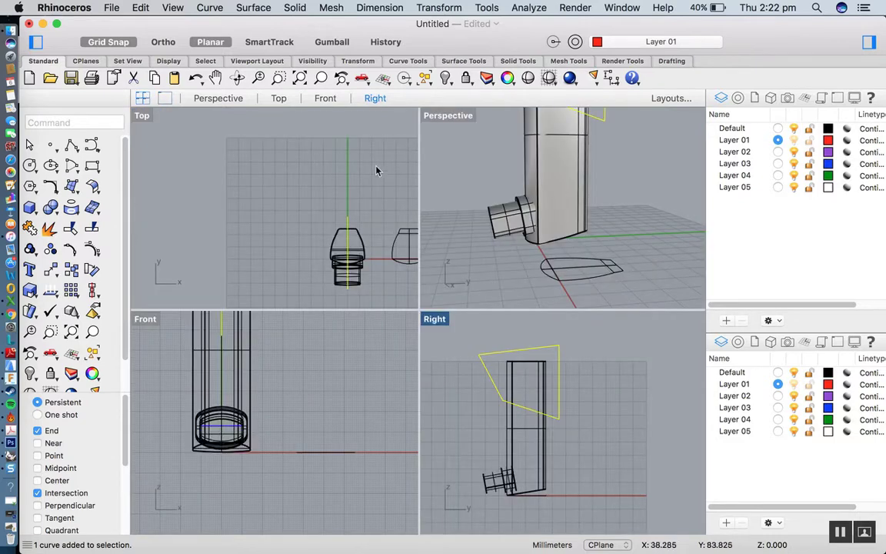
left_click(234, 8)
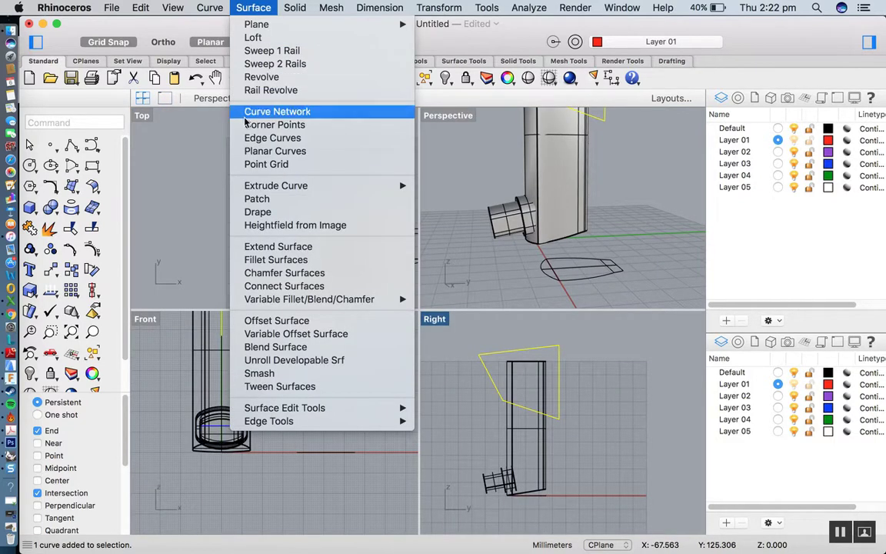
left_click(266, 151)
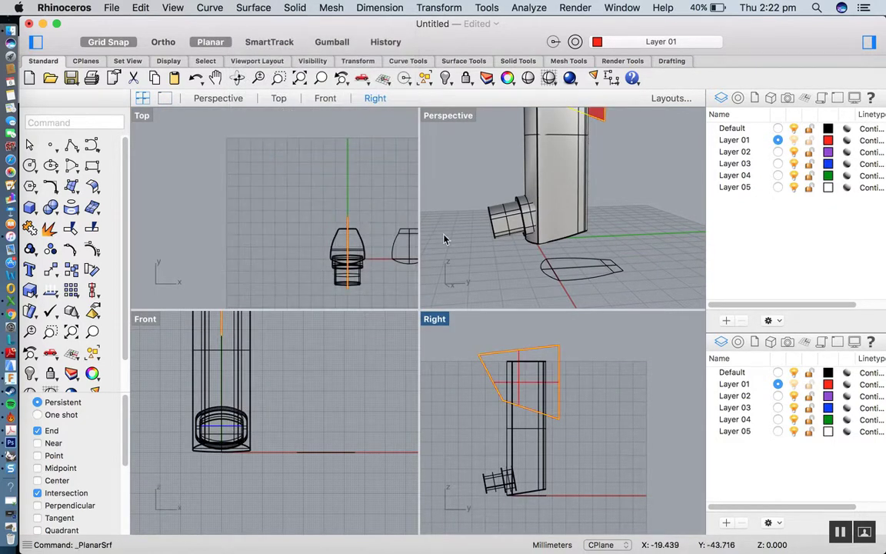
key("Delete")
scroll(510, 198, "down", 5)
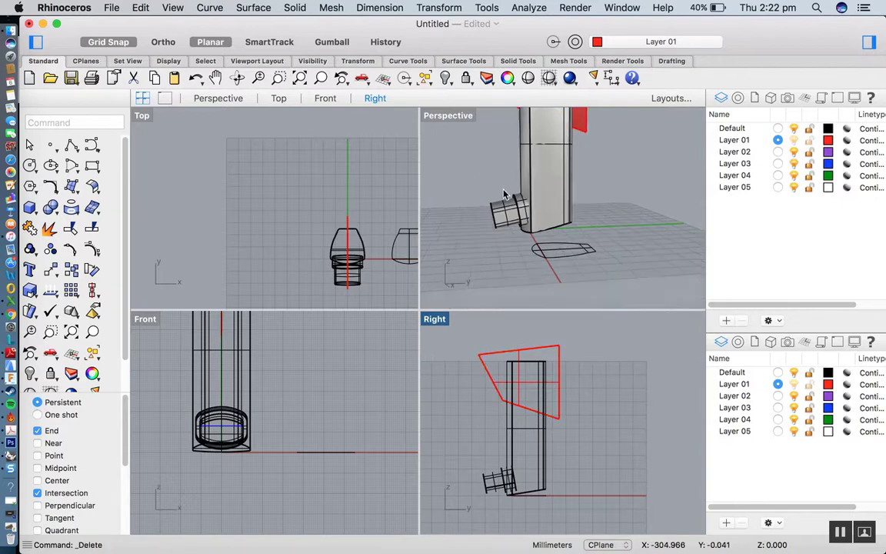
In the Perspective view, extrude the four-sided surface straight to both sides as a solid wider than the body, and delete the original surface
double_click(447, 115)
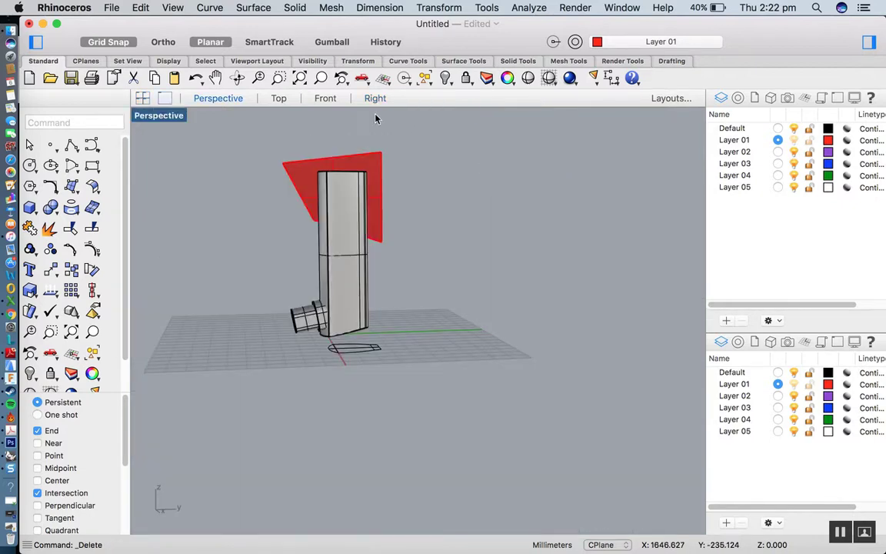
left_click(238, 78)
left_click_drag(323, 265, 368, 290)
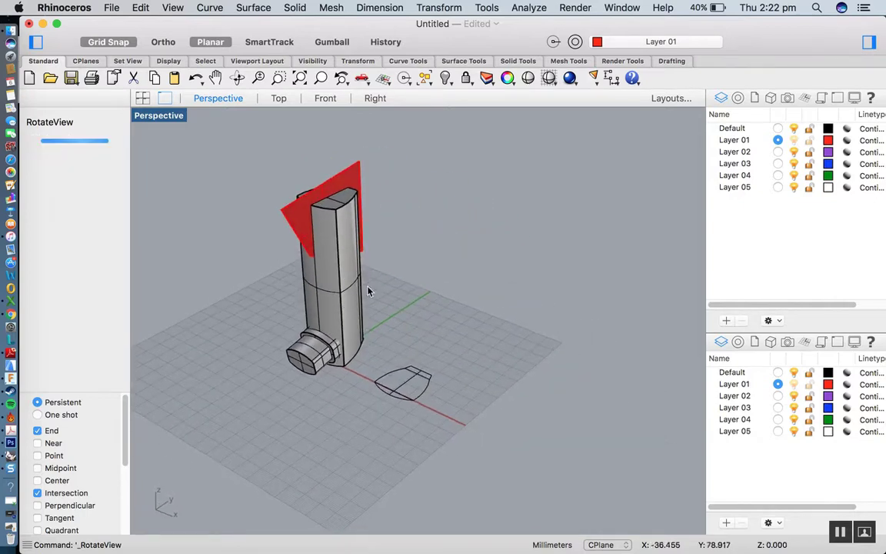
scroll(500, 292, "down", 5)
scroll(413, 260, "up", 8)
scroll(413, 260, "down", 2)
left_click(368, 225)
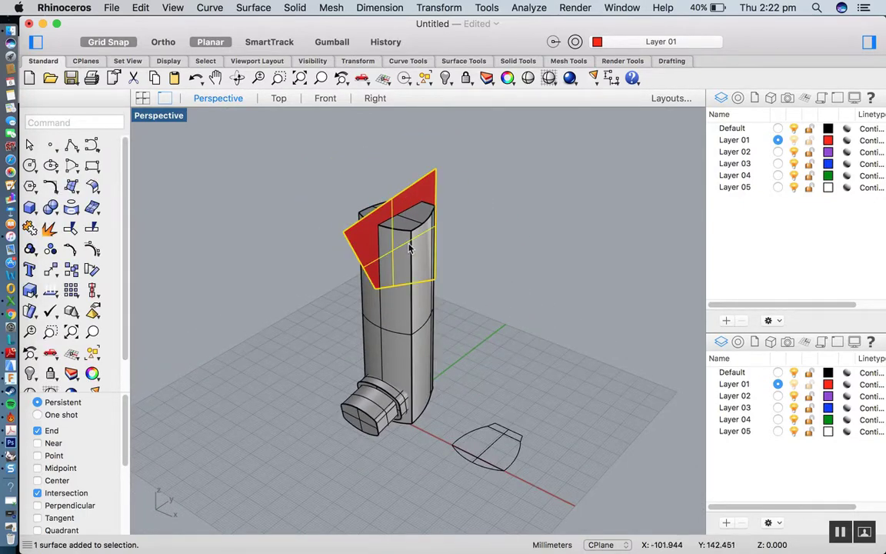
left_click(294, 7)
mouse_move(330, 248)
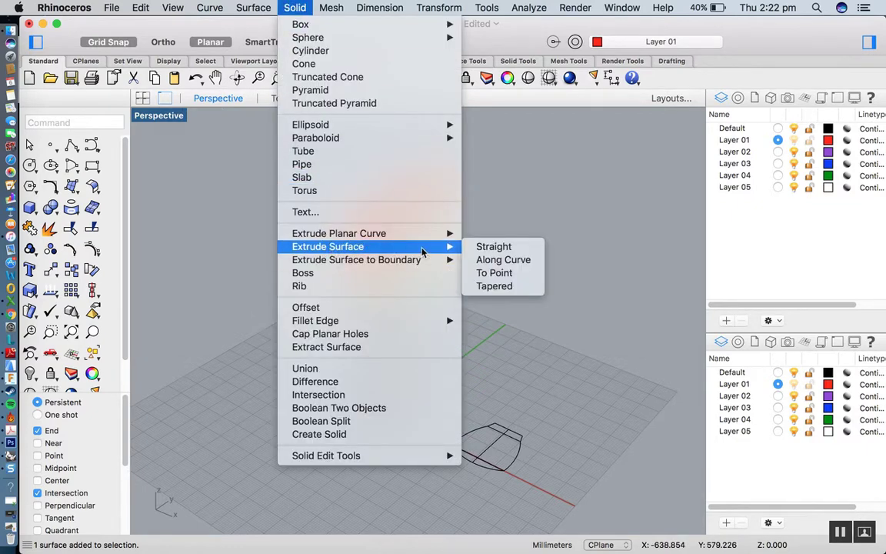
left_click(493, 247)
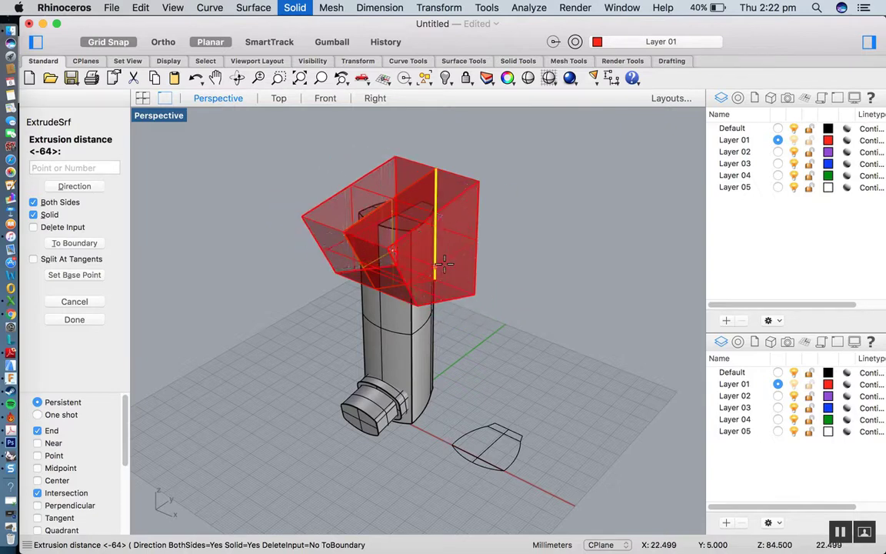
left_click(449, 263)
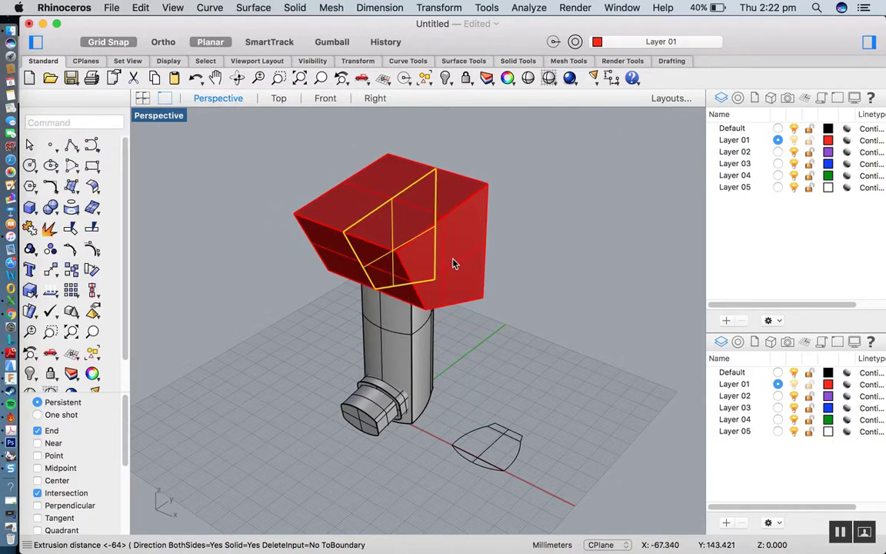
key("Delete")
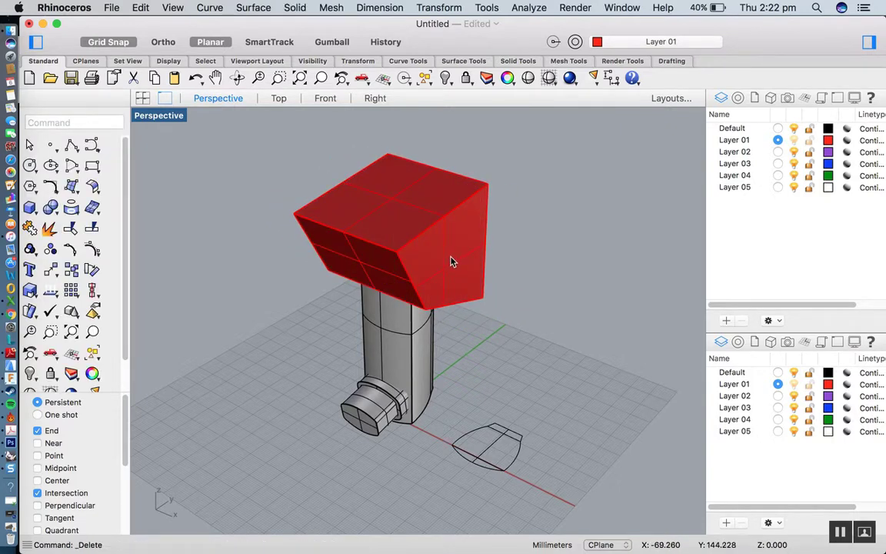
Subtract the extruded four-sided solid from the inhaler body's upper end with Boolean Difference, deleting the cutting solid
left_click(237, 78)
left_click_drag(539, 323, 467, 270)
key("Escape")
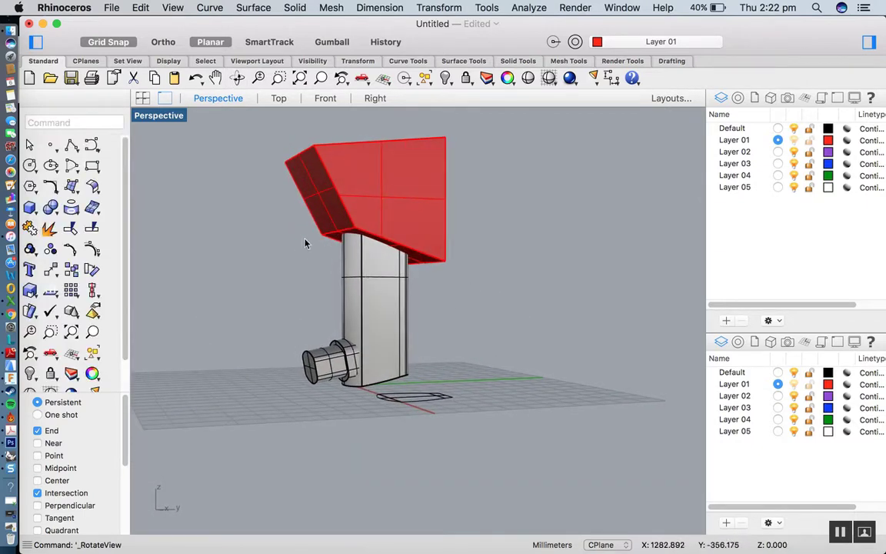
left_click(50, 204)
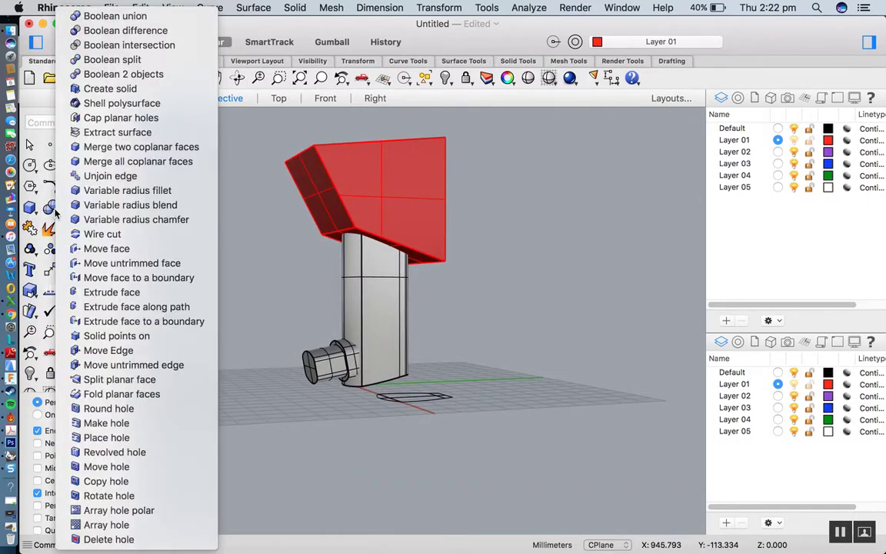
left_click(144, 35)
left_click(370, 284)
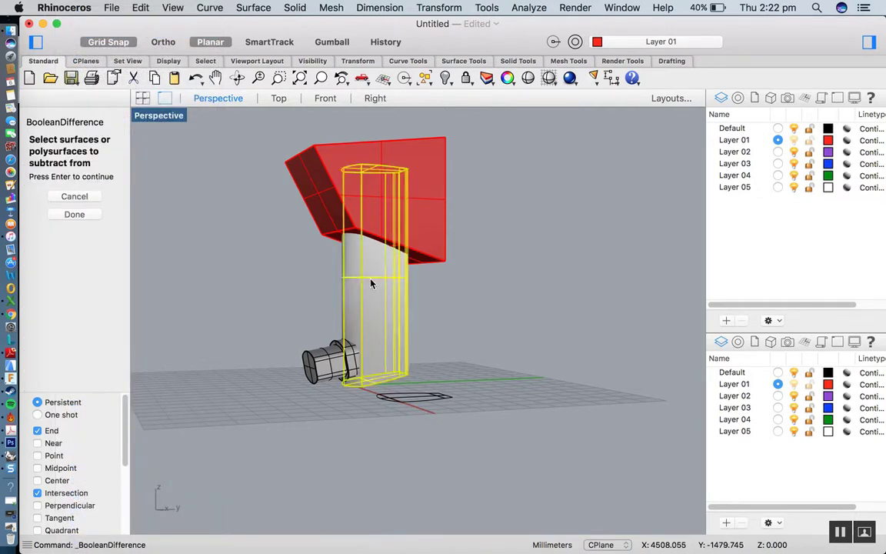
key("Return")
left_click(439, 184)
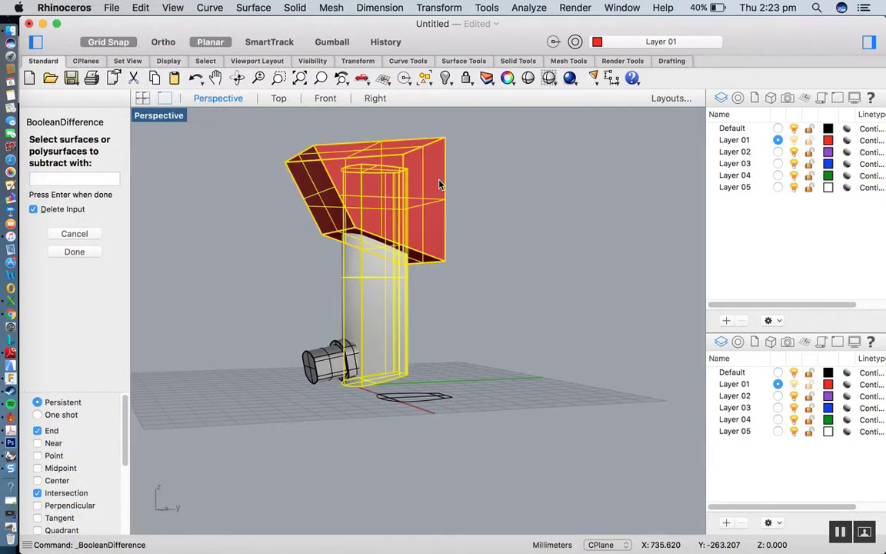
key("Return")
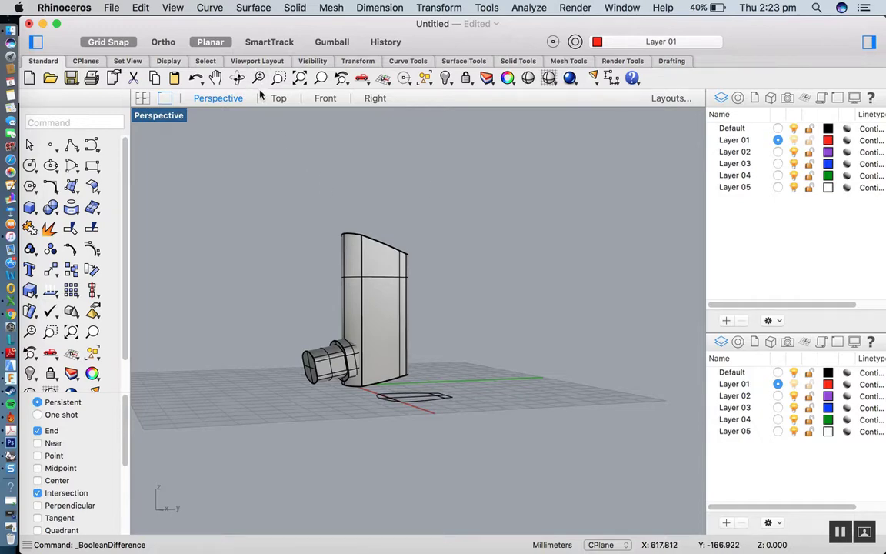
Join the inhaler body and the tilted mouthpiece into one solid with Boolean Union, and select the joined solid
left_click(237, 78)
mouse_move(460, 348)
left_mouse_down()
mouse_move(366, 385)
mouse_move(354, 339)
mouse_move(492, 322)
mouse_move(547, 294)
mouse_move(408, 347)
mouse_move(468, 352)
left_mouse_up()
mouse_move(475, 351)
left_mouse_down()
mouse_move(471, 360)
mouse_move(354, 302)
mouse_move(434, 353)
mouse_move(469, 352)
left_mouse_up()
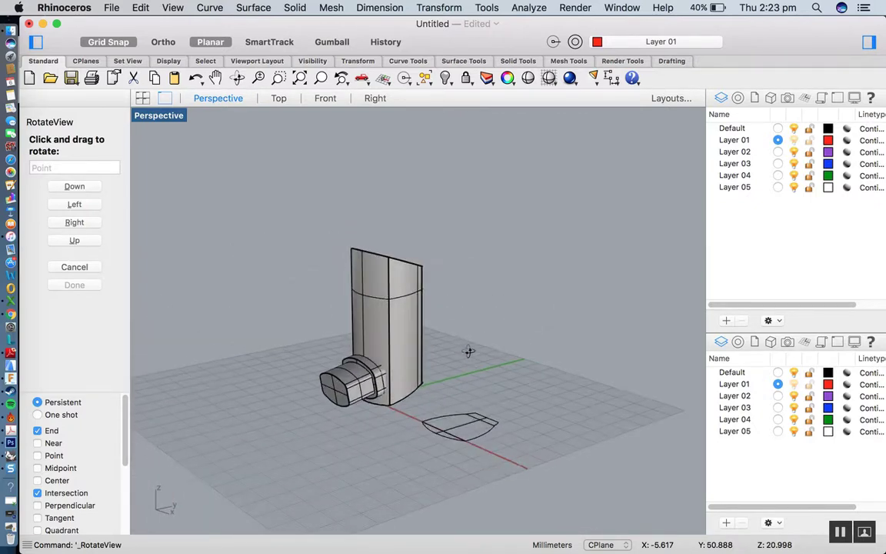
key("Escape")
scroll(398, 424, "up", 5)
scroll(398, 423, "down", 5)
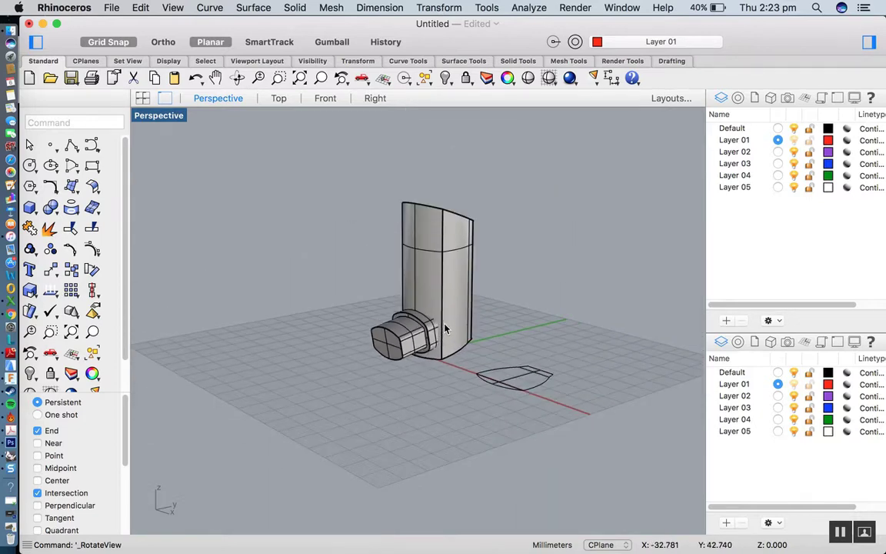
scroll(445, 330, "up", 5)
left_click(336, 301)
scroll(400, 334, "down", 3)
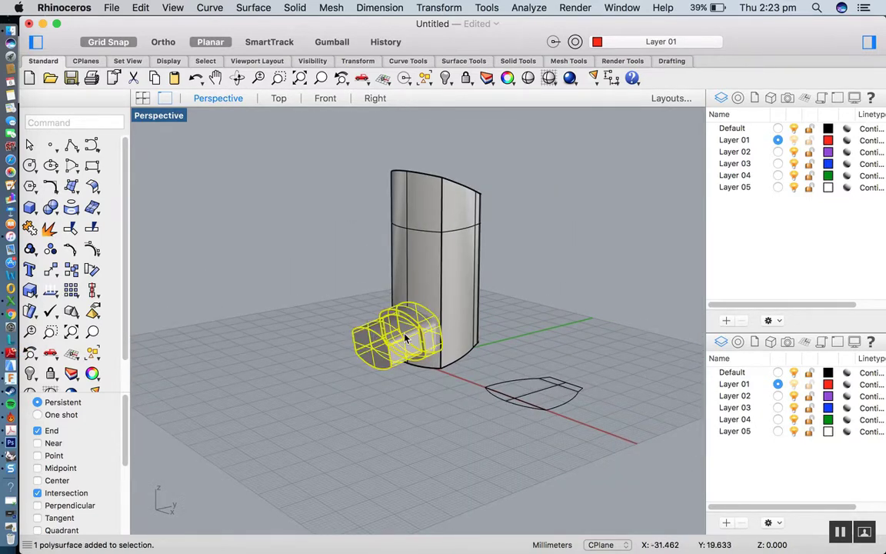
left_click(429, 254)
left_click(380, 329)
left_click(421, 272)
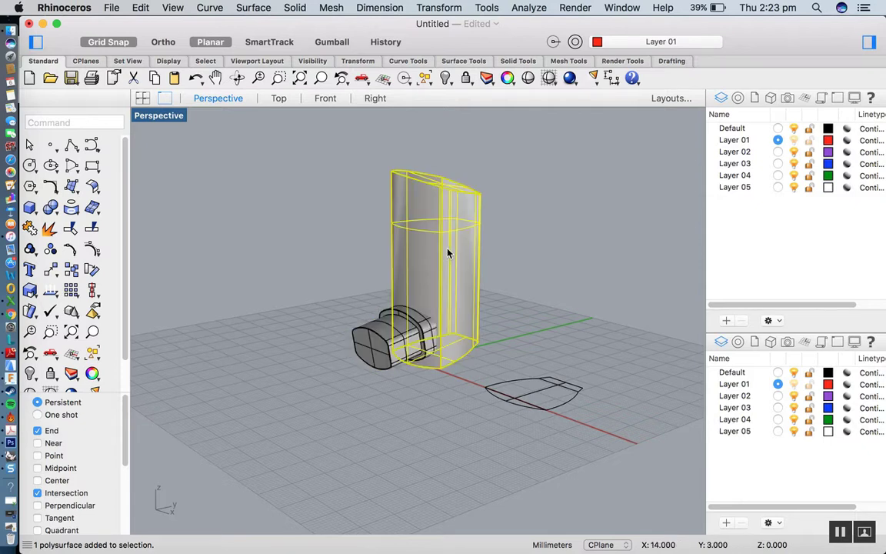
left_click(377, 330, "shift")
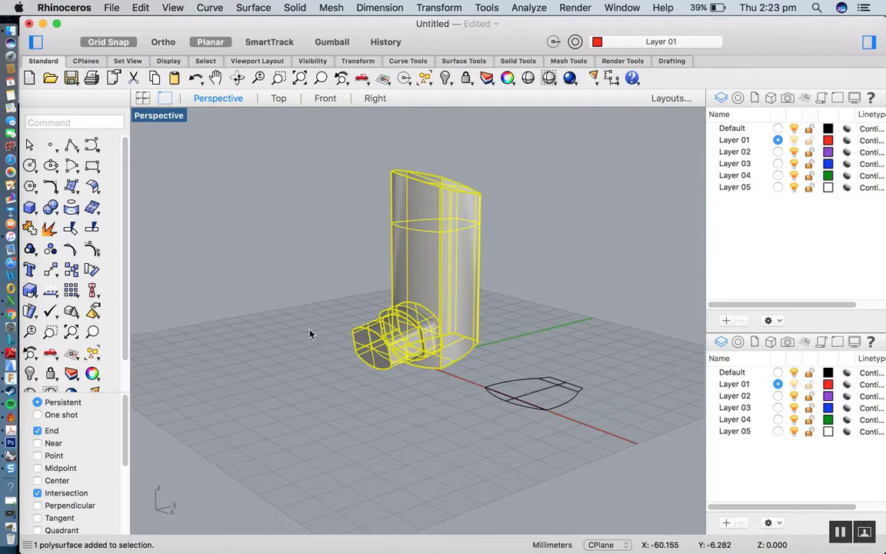
left_click(50, 208)
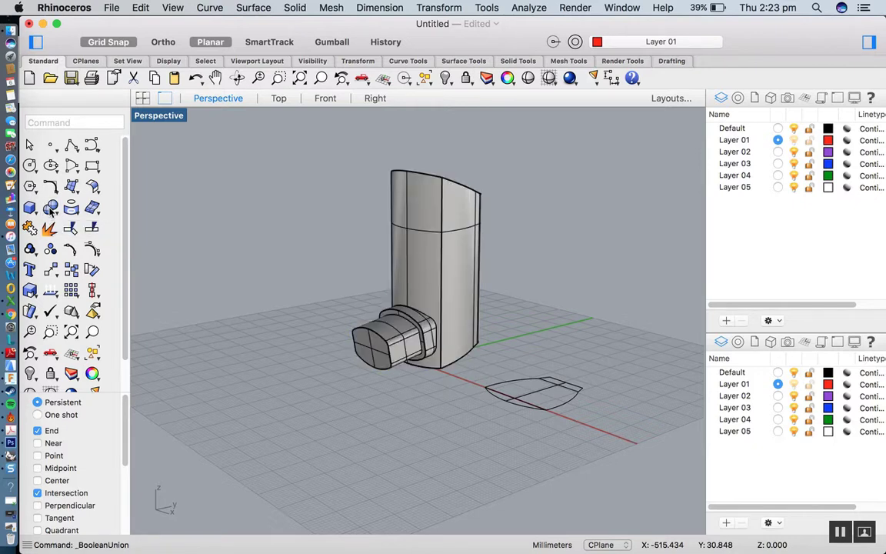
left_click(424, 292)
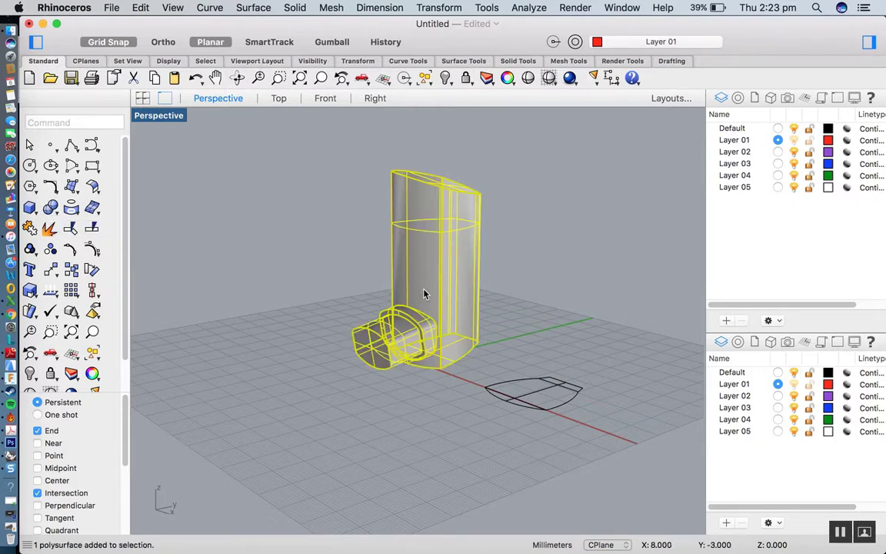
Examine the joined solid's slanted base and compare it with the inhaler reference photos in Google Photos in Chrome, returning to Rhinoceros
left_click(237, 78)
left_click_drag(469, 307, 428, 304)
scroll(413, 353, "up", 7)
scroll(414, 358, "up", 3)
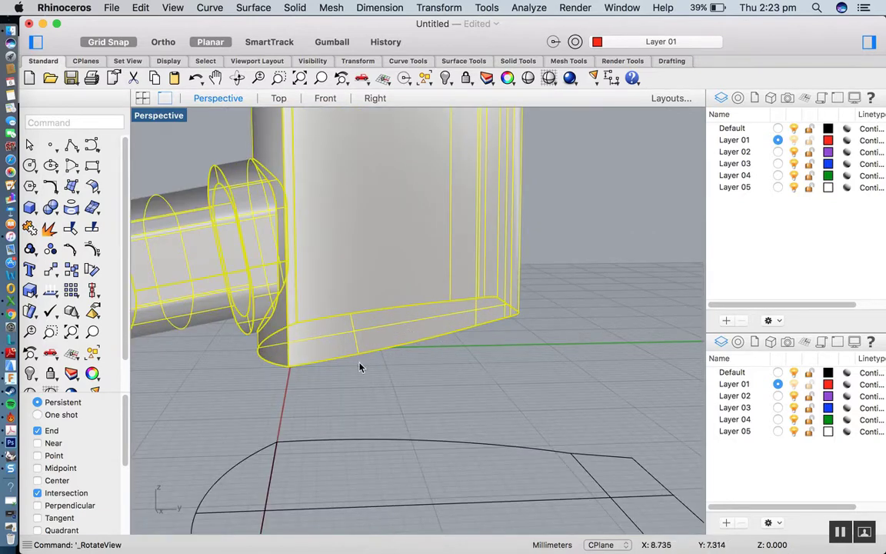
left_click(11, 314)
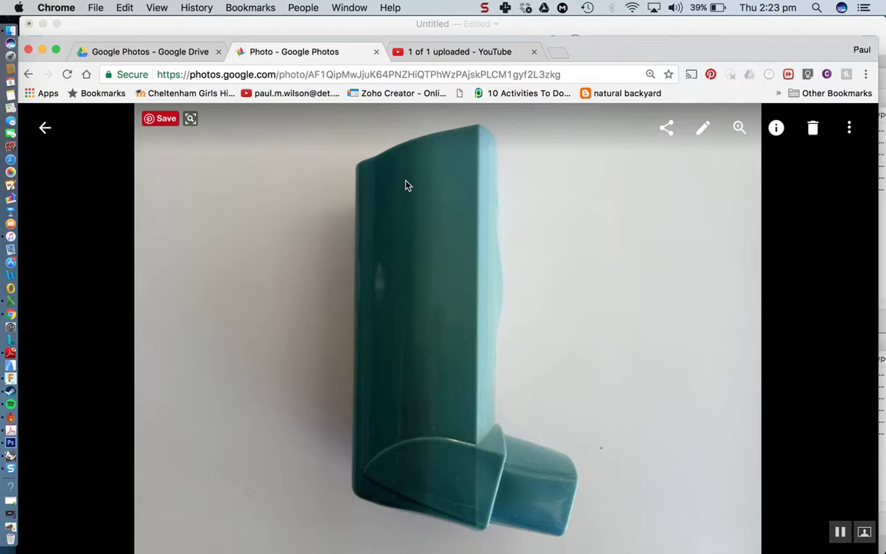
left_click(46, 132)
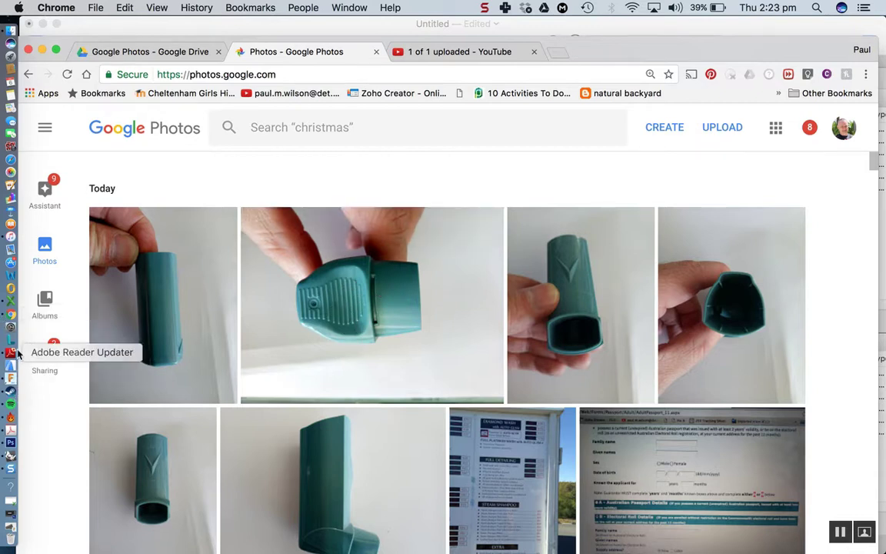
left_click(12, 457)
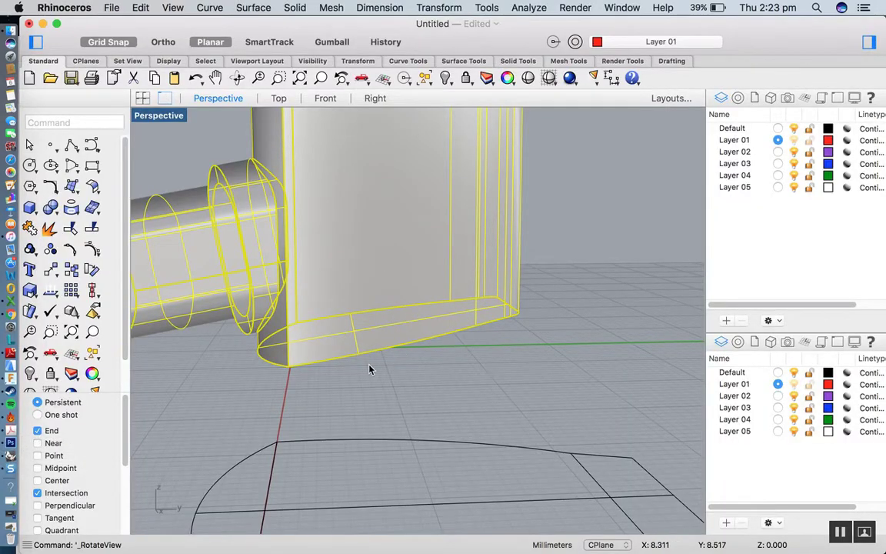
Inspect the whole joined inhaler in the Perspective view from above and from the mouthpiece side
scroll(442, 350, "down", 5)
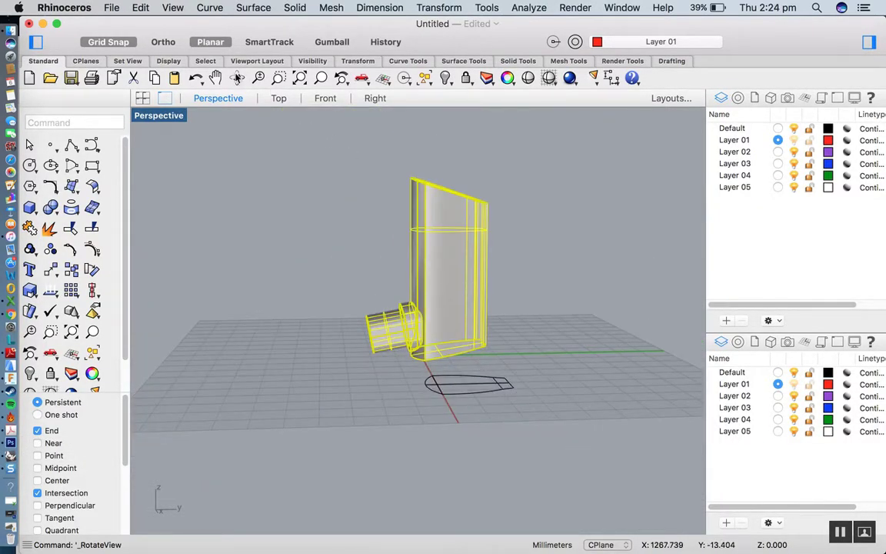
left_click(237, 79)
left_click_drag(415, 193, 463, 296)
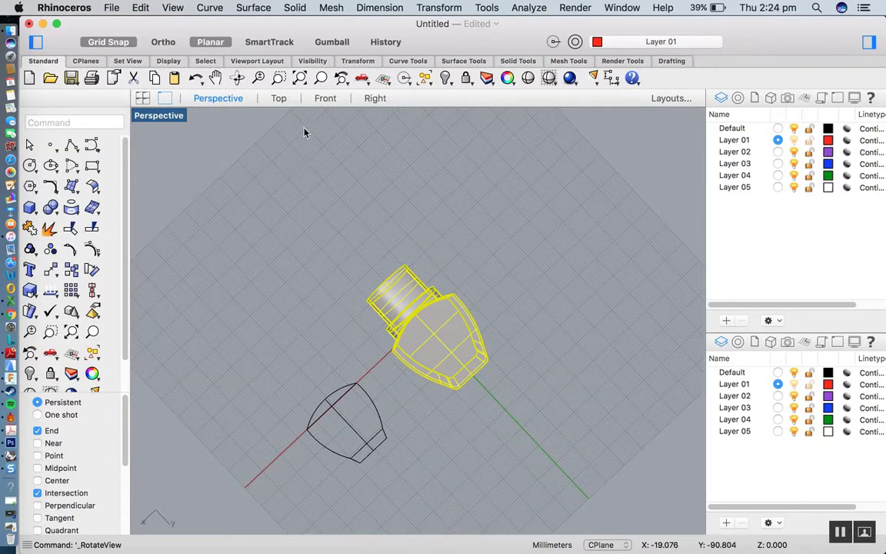
left_click(237, 79)
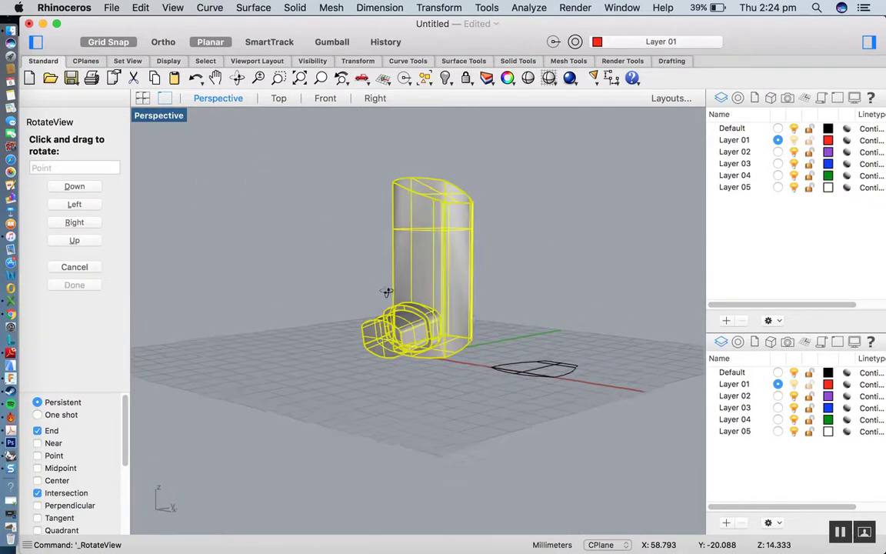